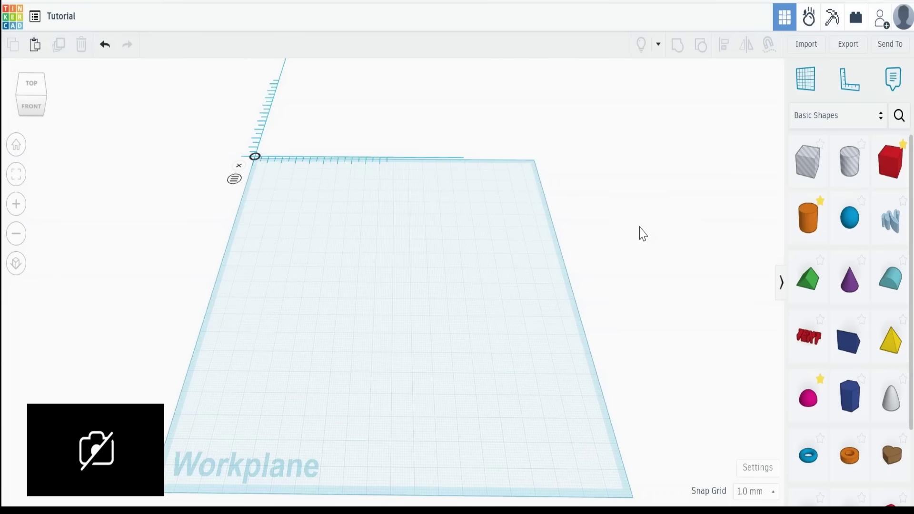
- Place a 64-sided cylinder and size it 10 × 10 × 10 mm
left_click_drag(812, 228, 360, 301)
left_click_drag(692, 181, 794, 146)
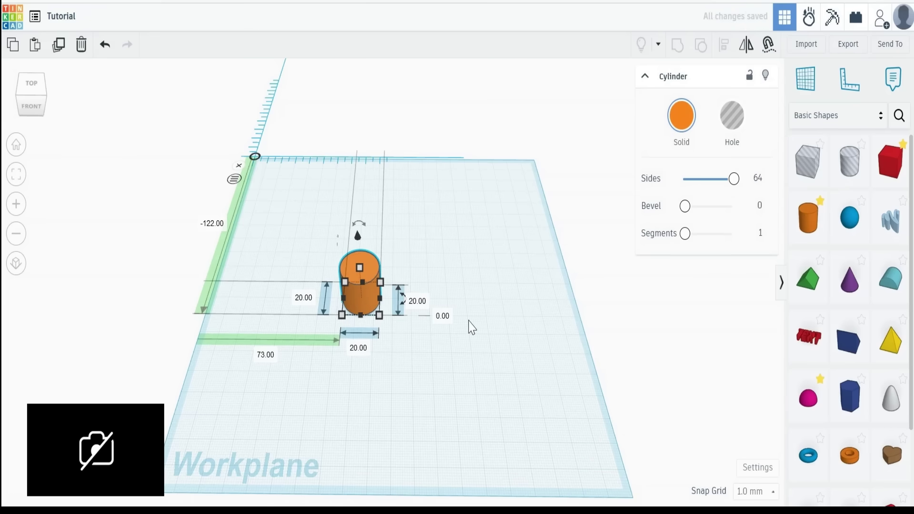
left_click(361, 349)
type("10")
key("Return")
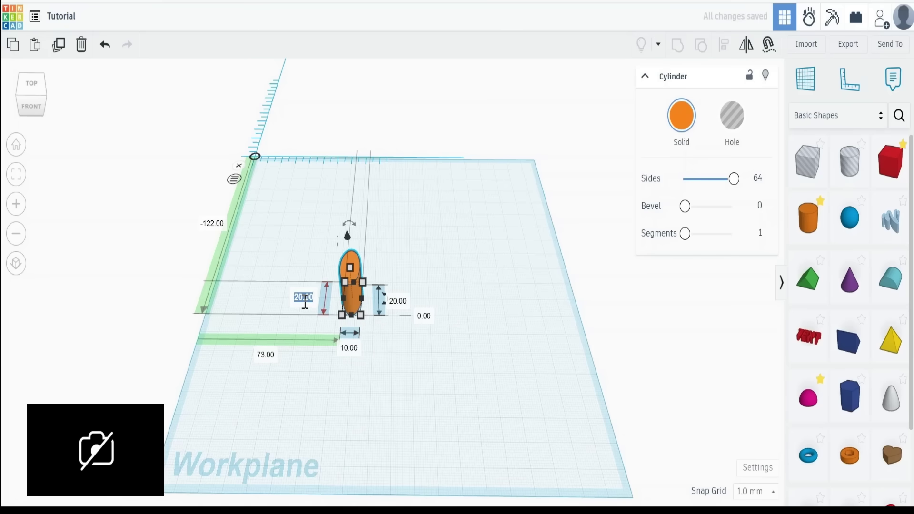
left_click(301, 298)
type("10")
key("Return")
left_click(387, 301)
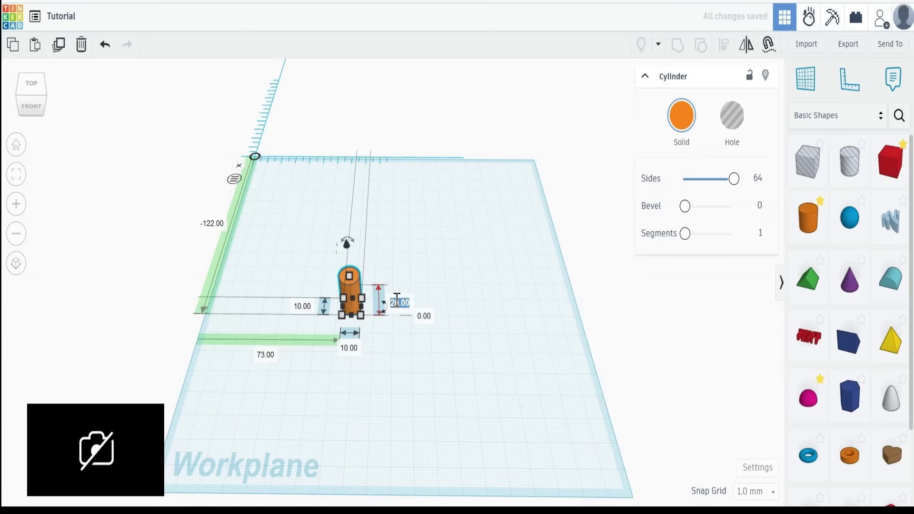
type("10")
key("Return")
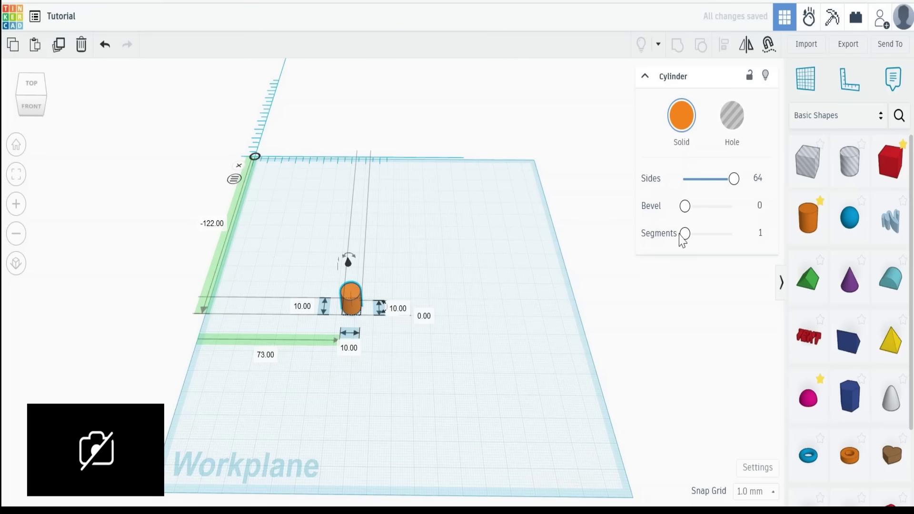
- Give the cylinder a bevel of 1, then reselect it
left_click(760, 205)
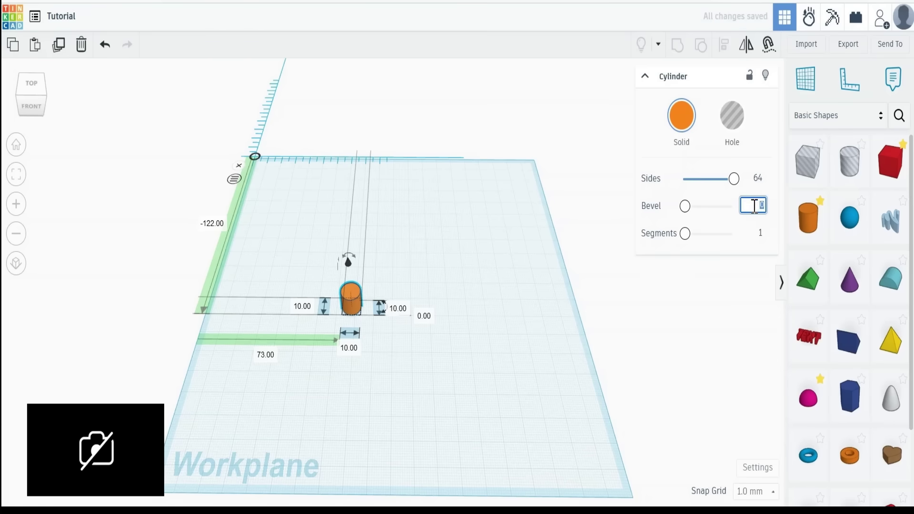
left_click(488, 253)
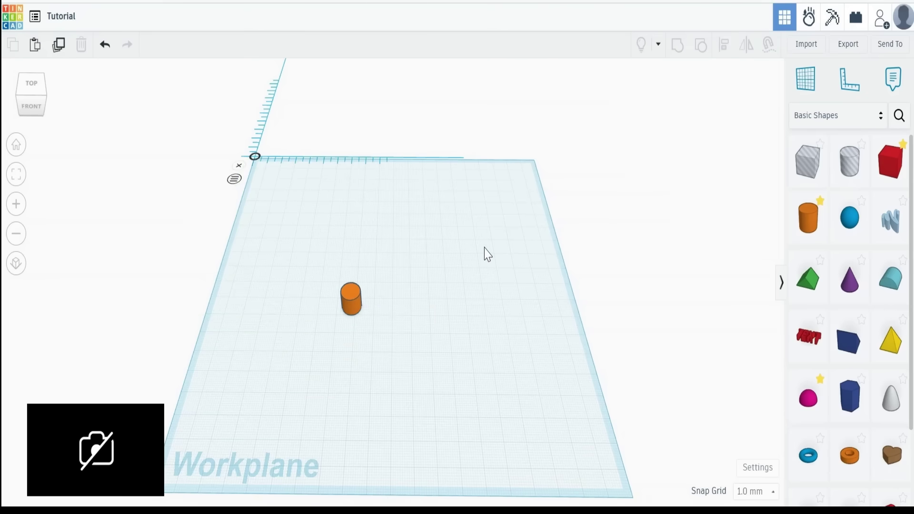
left_click(351, 305)
- Fit the view to the selected orange cylinder
left_click(18, 176)
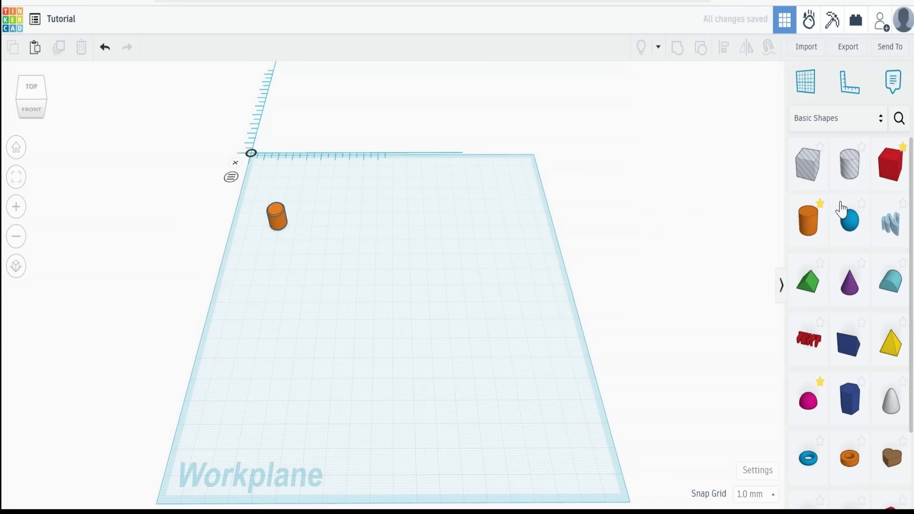
- Add a box sized 10 × 10 × 10 mm and download it as .SVG
left_click_drag(889, 168, 396, 321)
left_click(374, 354)
type("1")
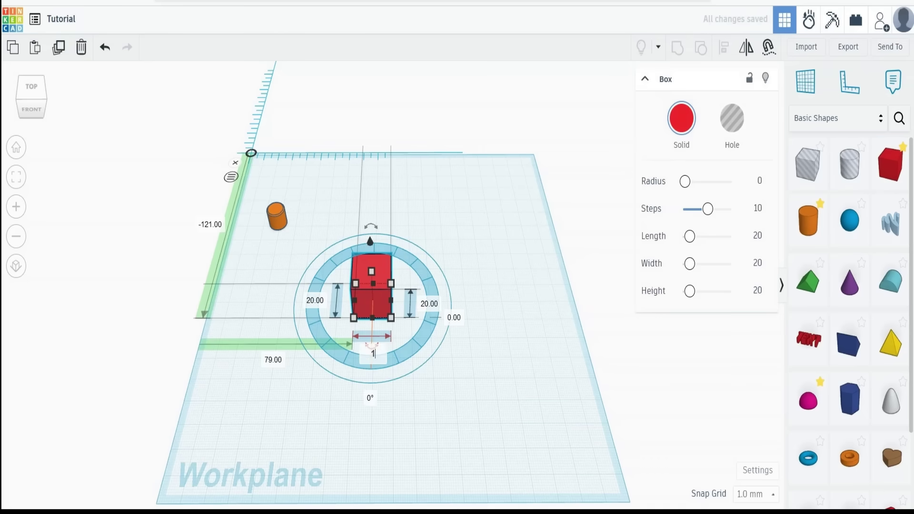
type("0")
key("Tab")
type("1")
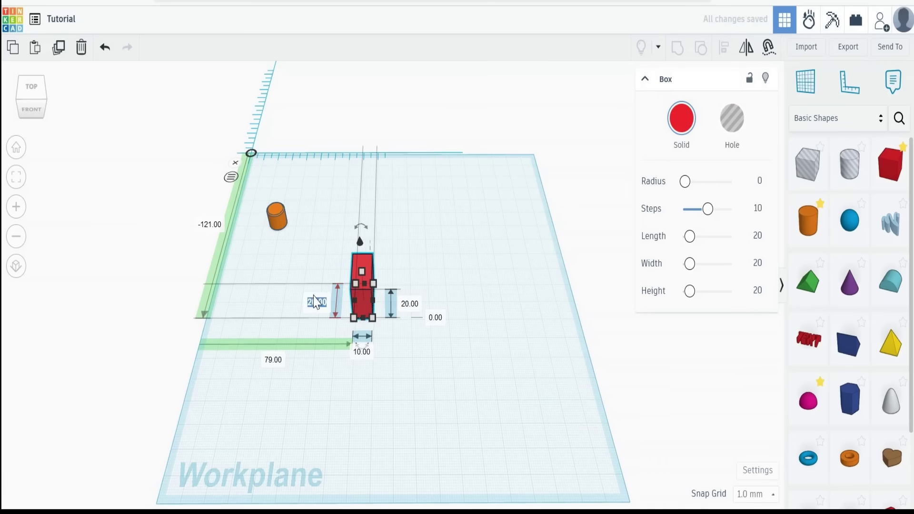
type("0")
key("Tab")
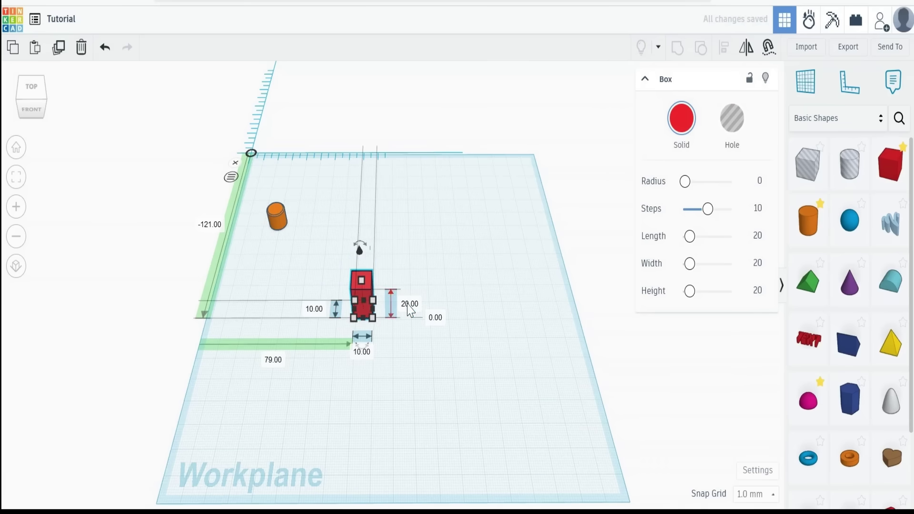
type("10")
key("Return")
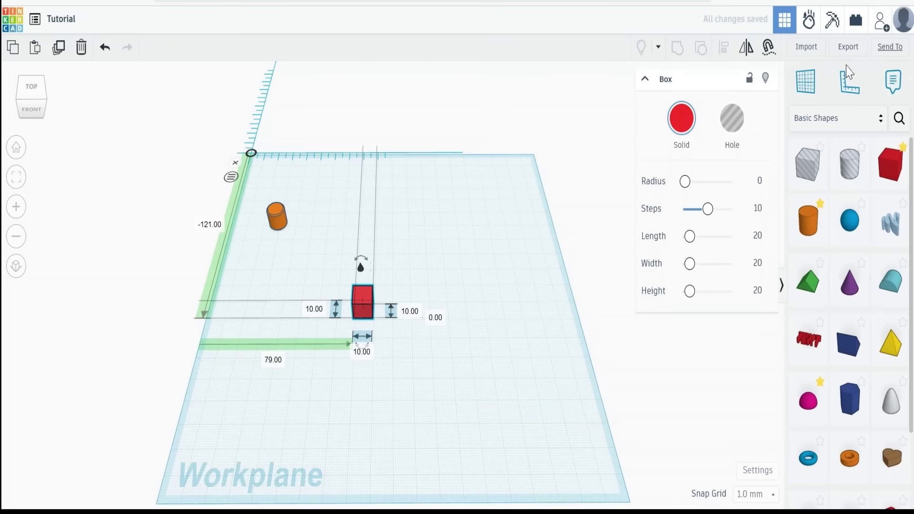
left_click(847, 48)
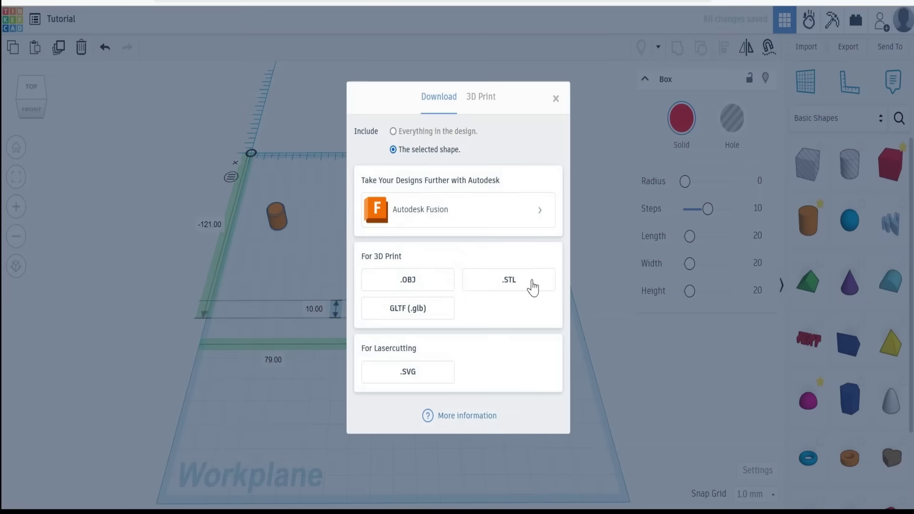
left_click(408, 374)
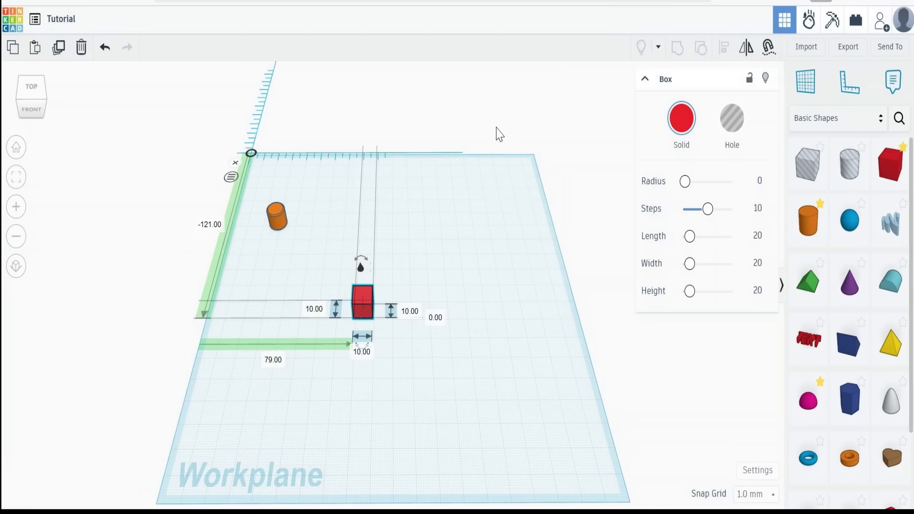
- Delete the red box from the workplane
left_click(634, 369)
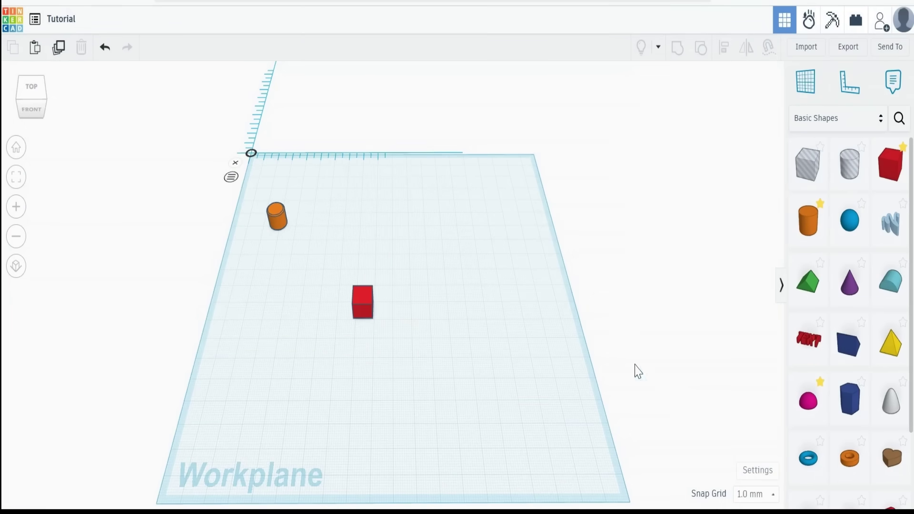
left_click(364, 310)
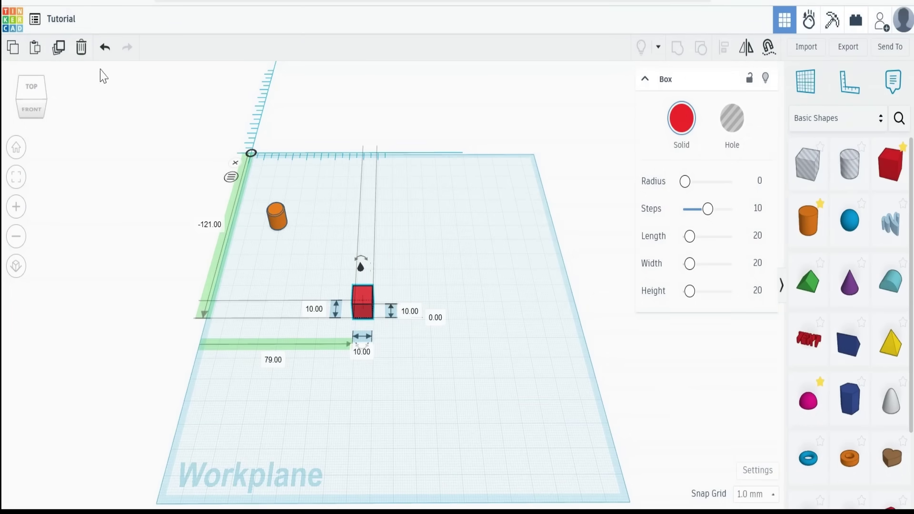
left_click(81, 46)
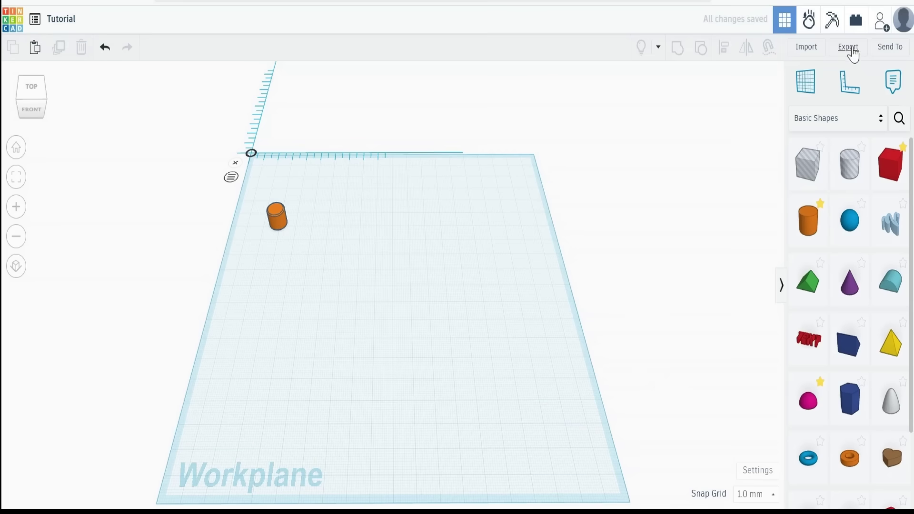
- Search the shape library for svg and place the SVG Revolver shape
left_click(899, 119)
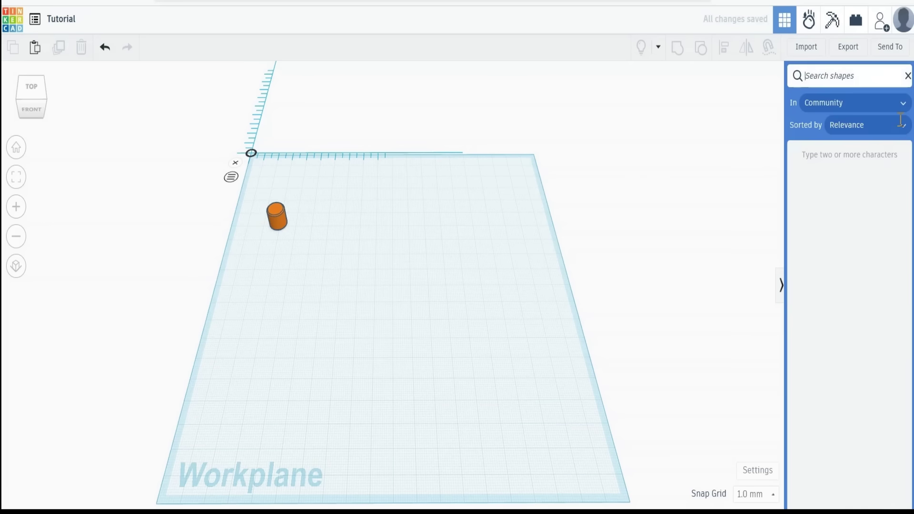
type("svg")
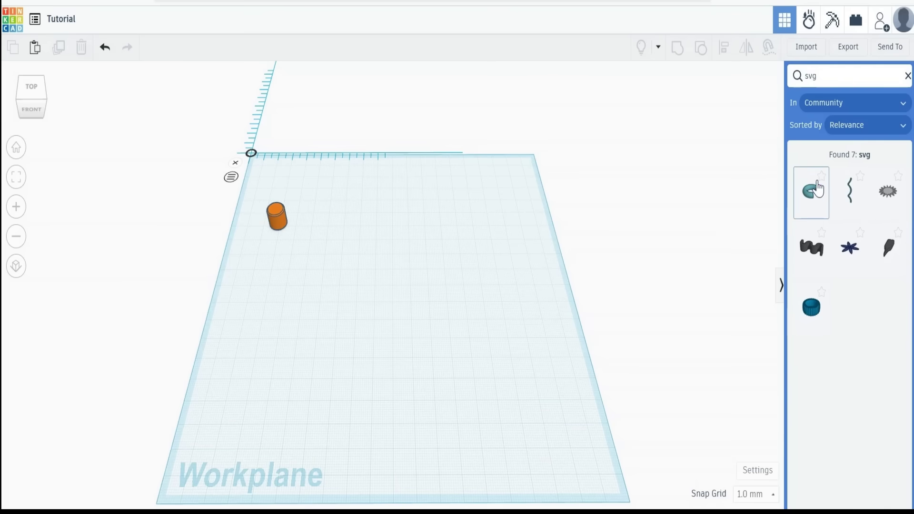
left_click(812, 195)
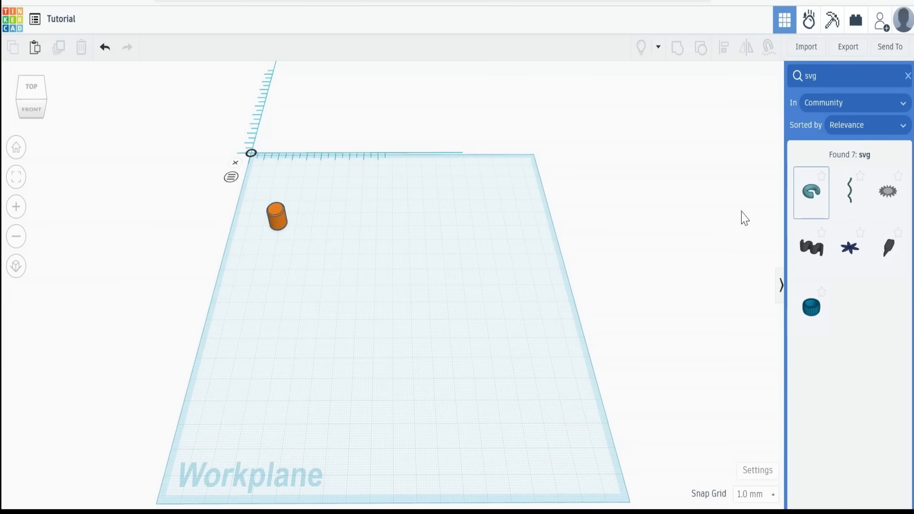
left_click(341, 351)
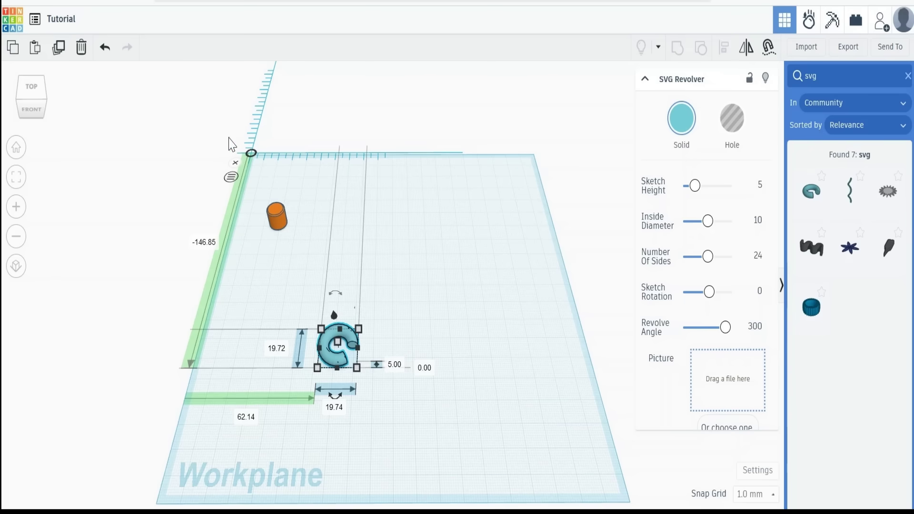
- Load Tutorial(2).svg as the SVG Revolver picture and zoom in on the C shape
left_click_drag(714, 363, 714, 363)
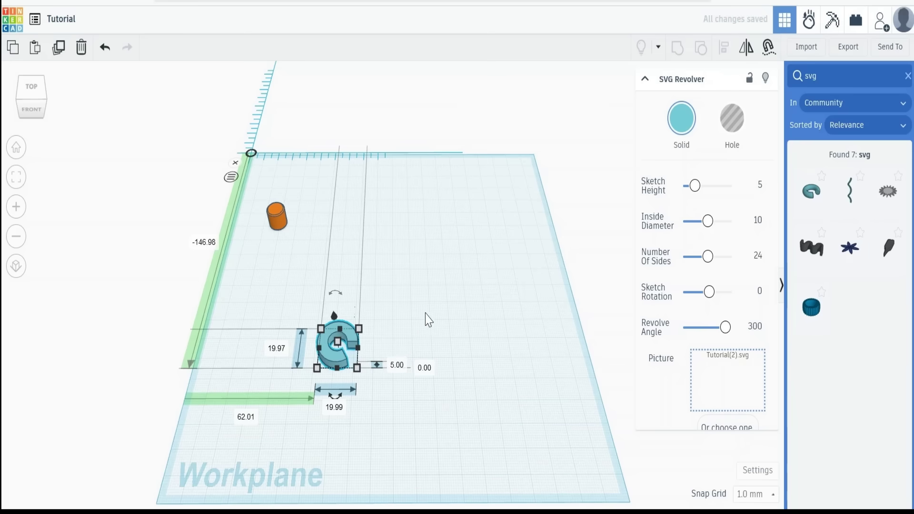
left_click(16, 180)
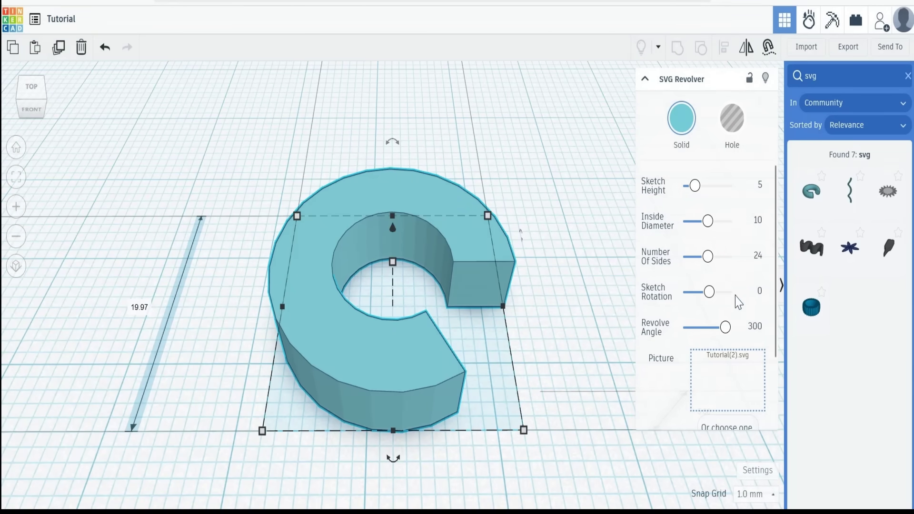
left_click(760, 292)
left_click(539, 166)
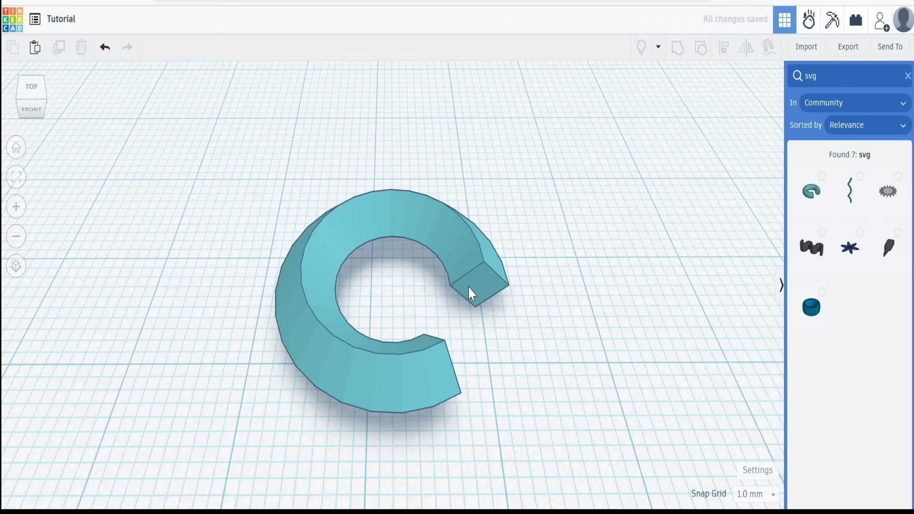
left_click(482, 280)
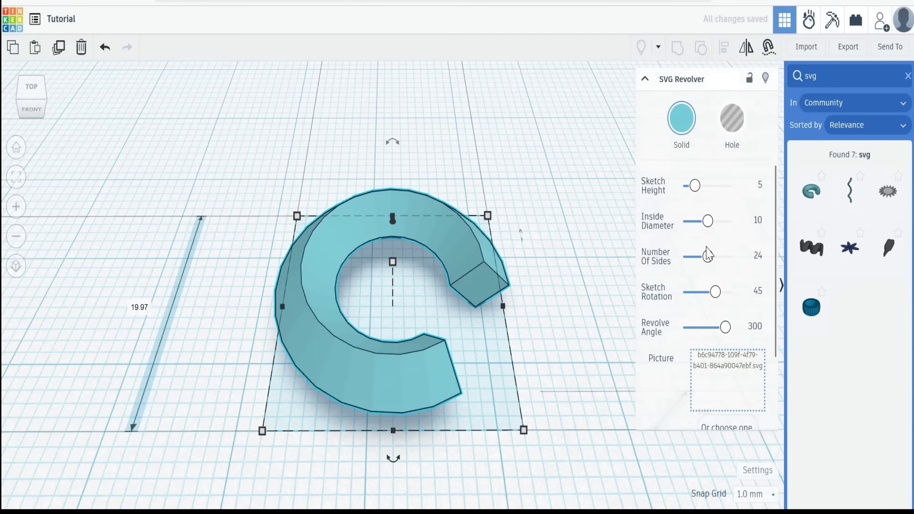
- Raise Number Of Sides to 48 and set Revolve Angle to 360
left_click_drag(708, 256, 734, 256)
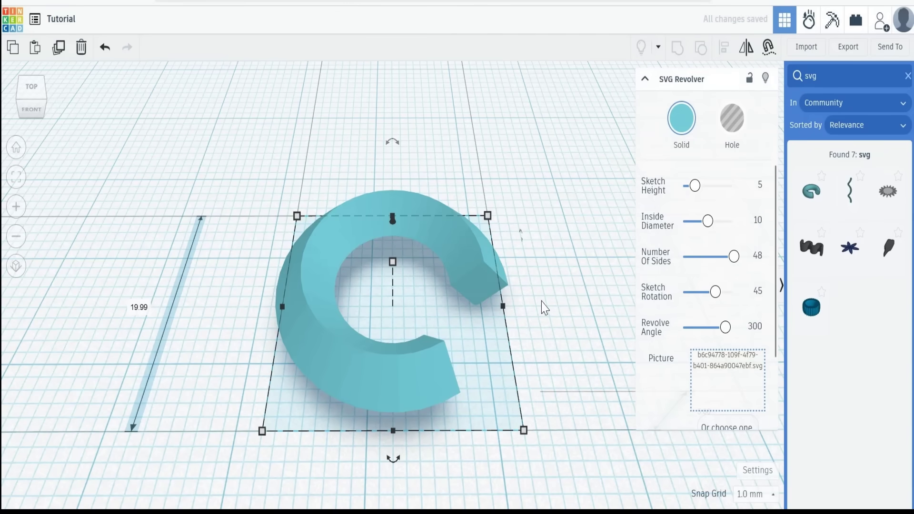
left_click(757, 327)
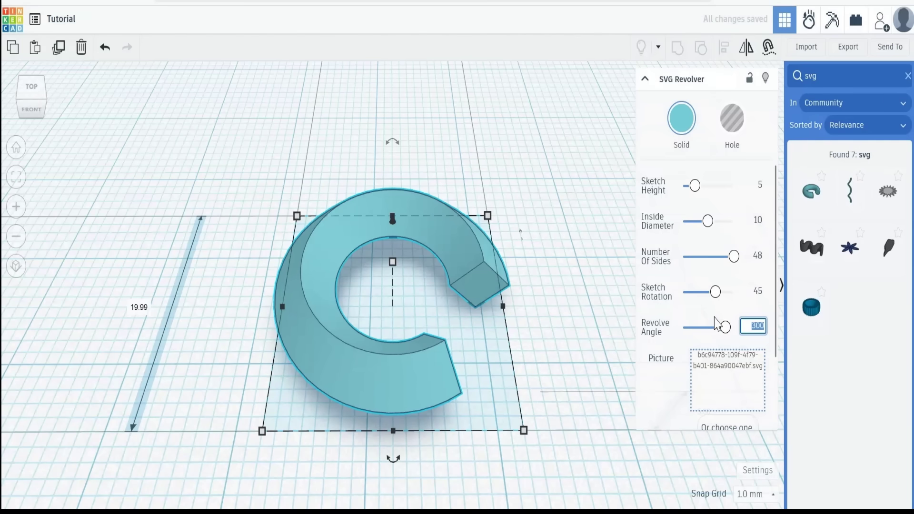
key("BackSpace")
type("360")
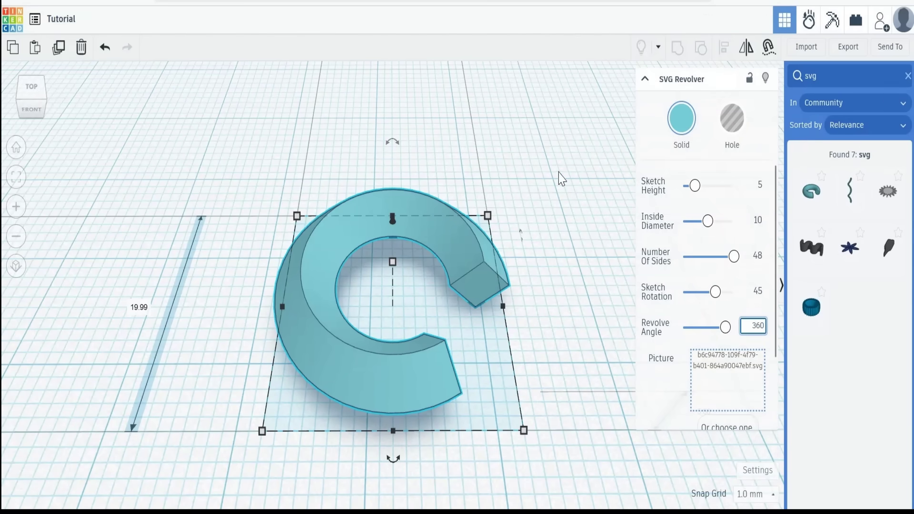
left_click(545, 162)
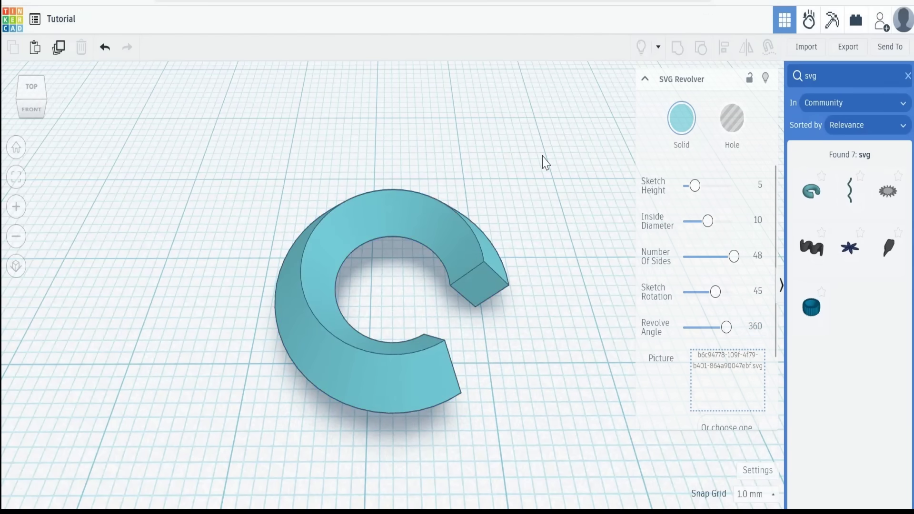
left_click(489, 270)
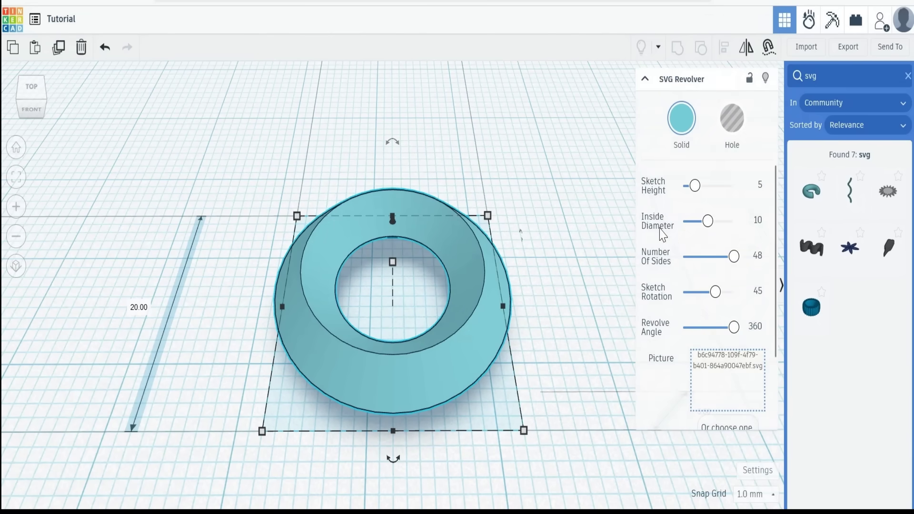
- Set the ring's Inside Diameter to 20 and enter a Sketch Height of 14.14
left_click_drag(708, 222, 747, 225)
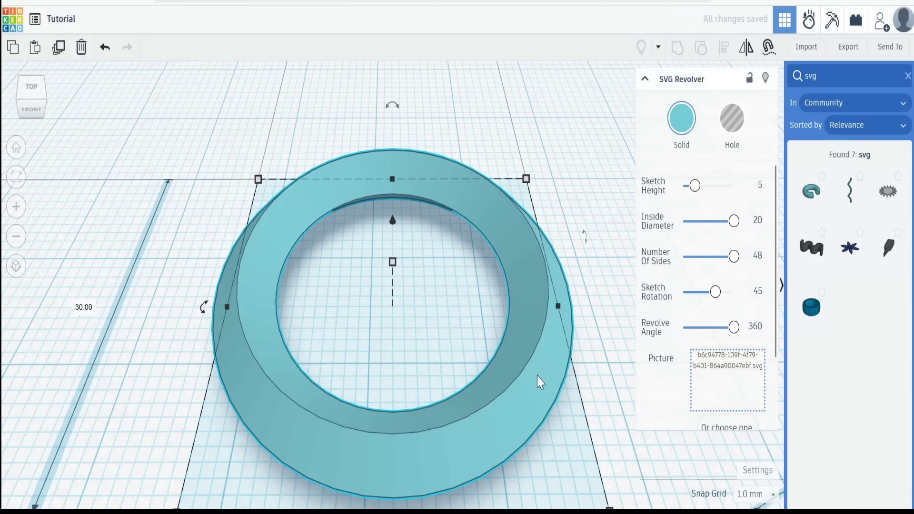
right_click_drag(540, 392, 525, 344)
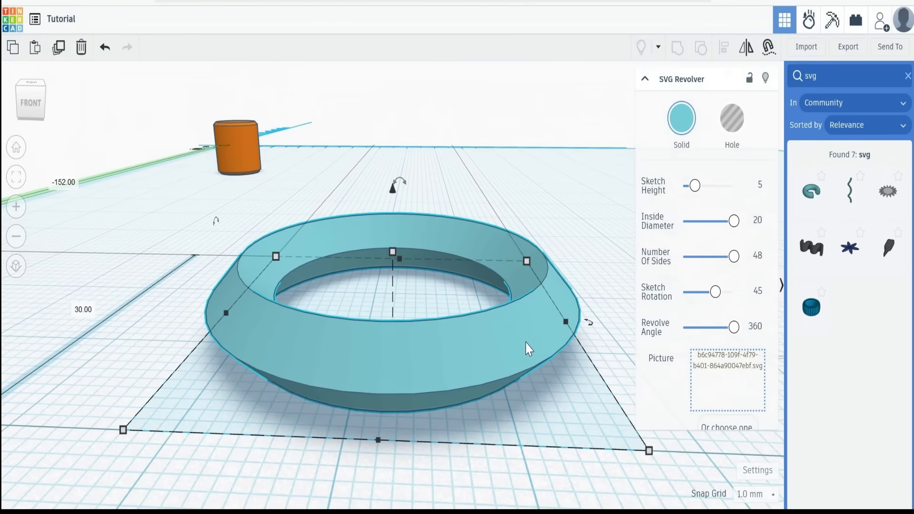
scroll(525, 343, "up", 4)
scroll(524, 338, "down", 5)
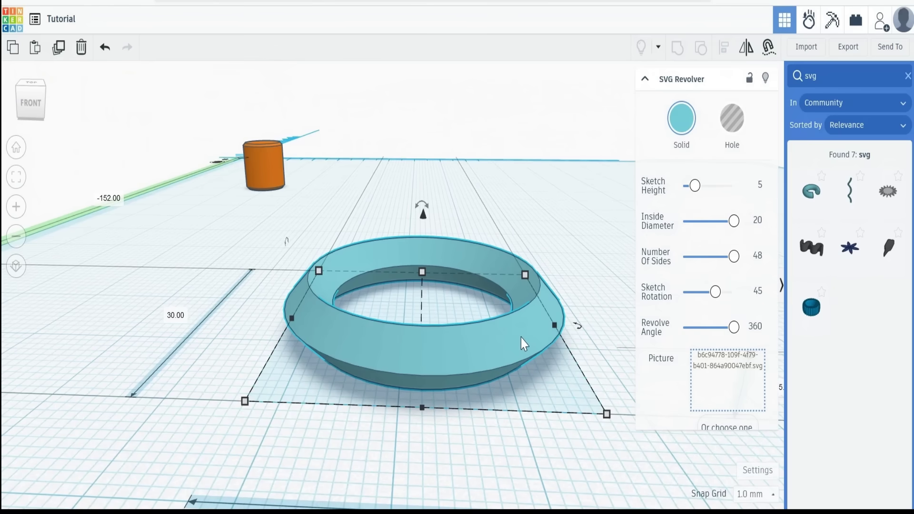
right_click_drag(308, 369, 468, 381)
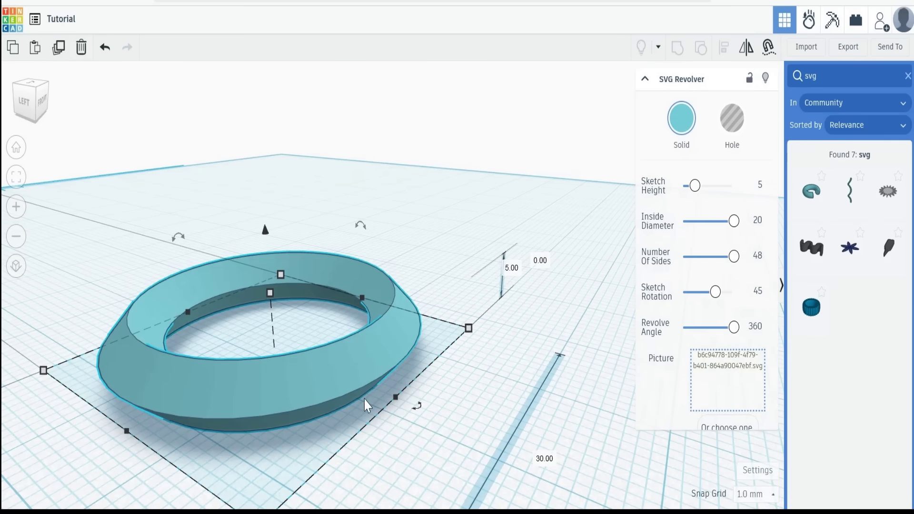
left_click(759, 186)
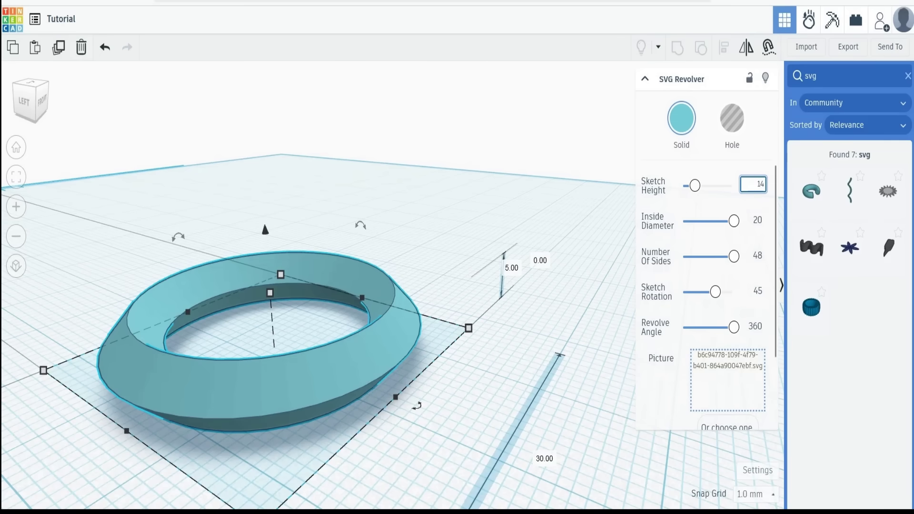
type("14.14")
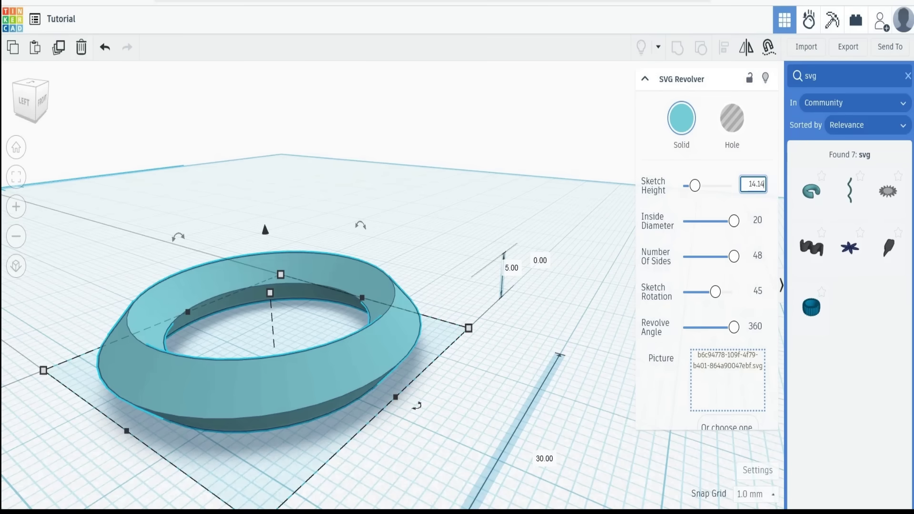
- Apply the 14.14 sketch height and frame the reselected ring in a front view
left_click(497, 197)
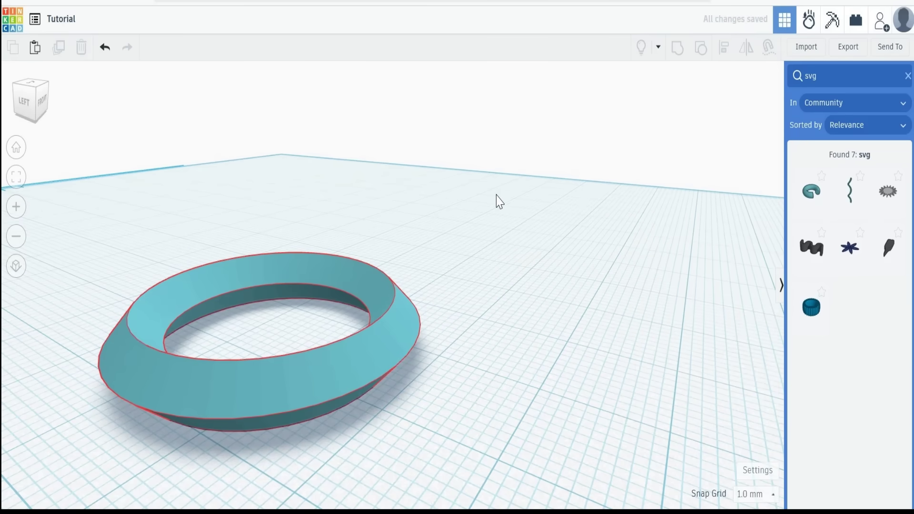
scroll(467, 212, "up", 5)
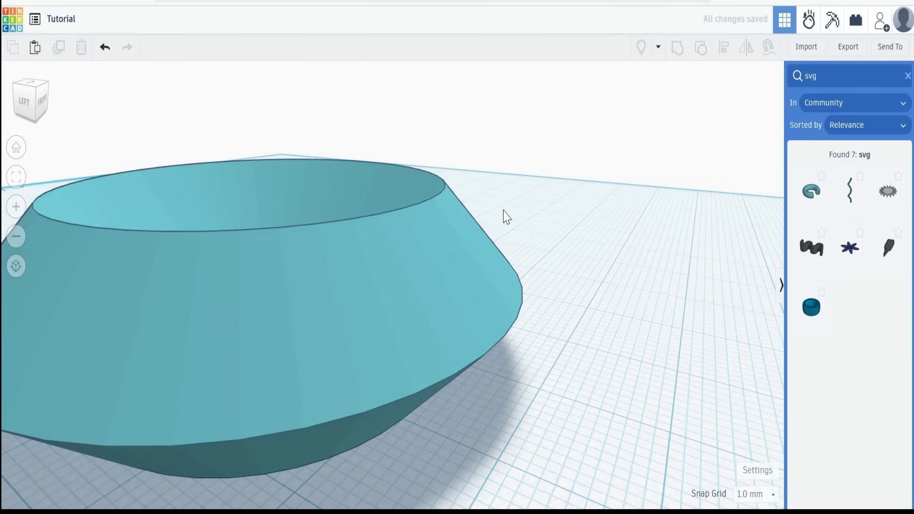
right_click_drag(545, 304, 518, 326)
left_click(464, 330)
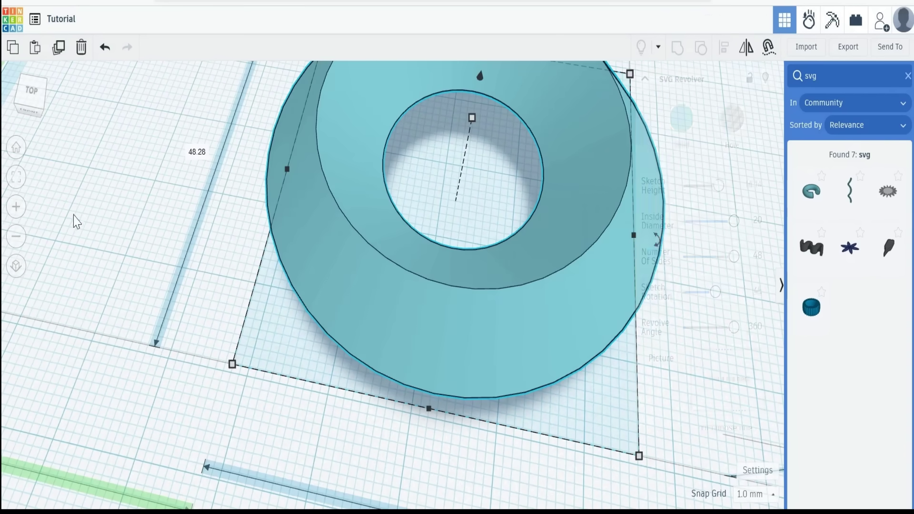
left_click(18, 190)
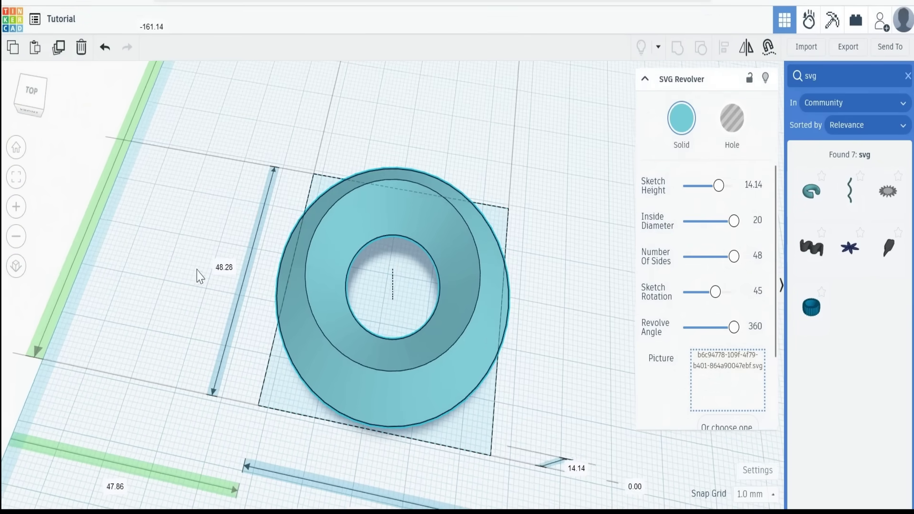
right_click_drag(196, 276, 213, 191)
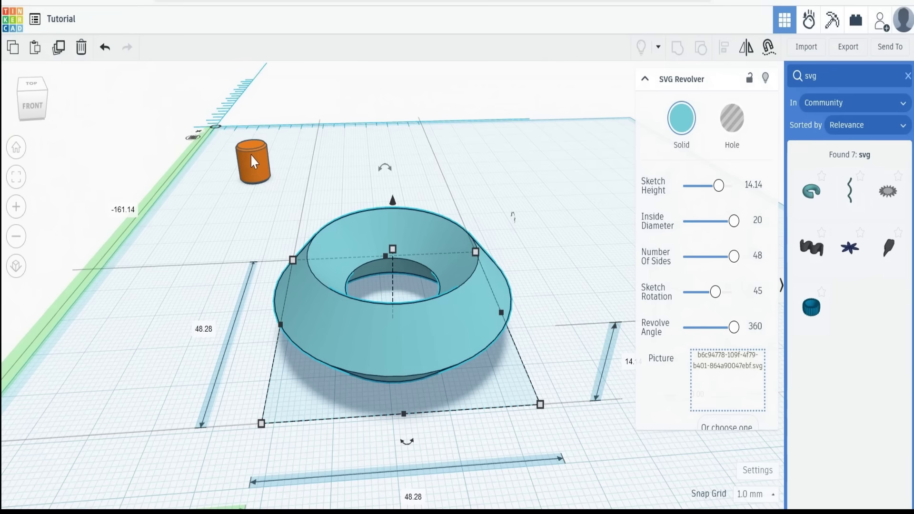
- Convert the ring into a hole and return the library to Basic Shapes
left_click(732, 119)
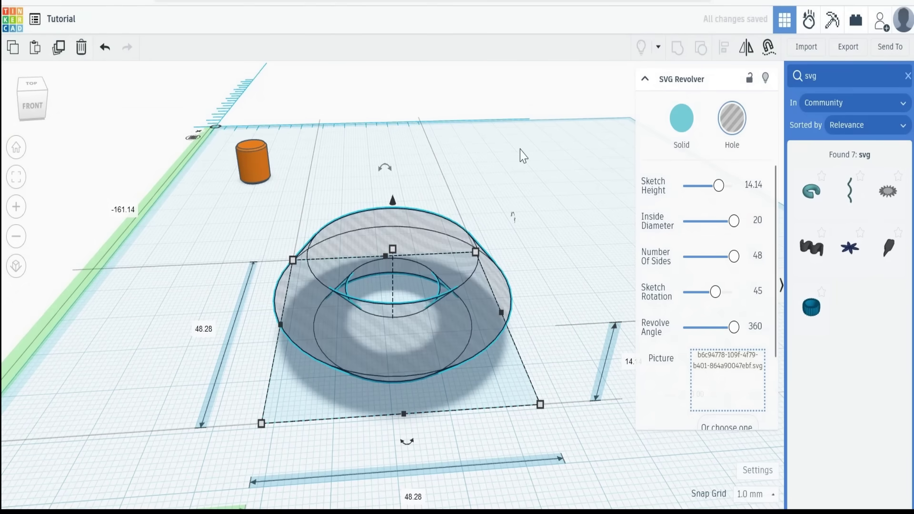
left_click(525, 164)
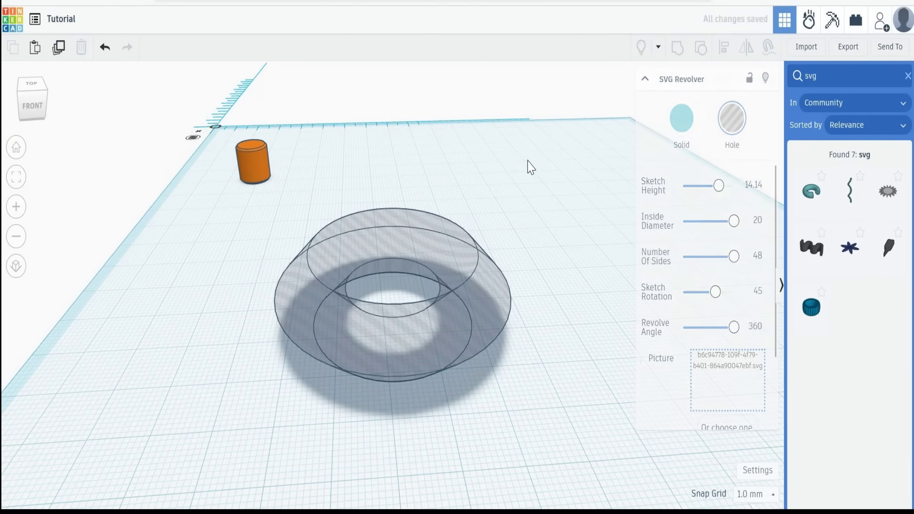
left_click(461, 337)
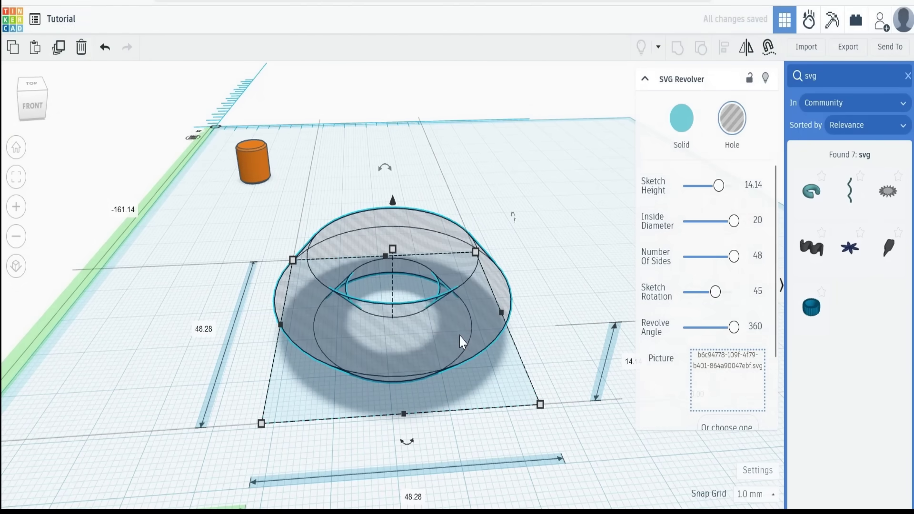
left_click(906, 80)
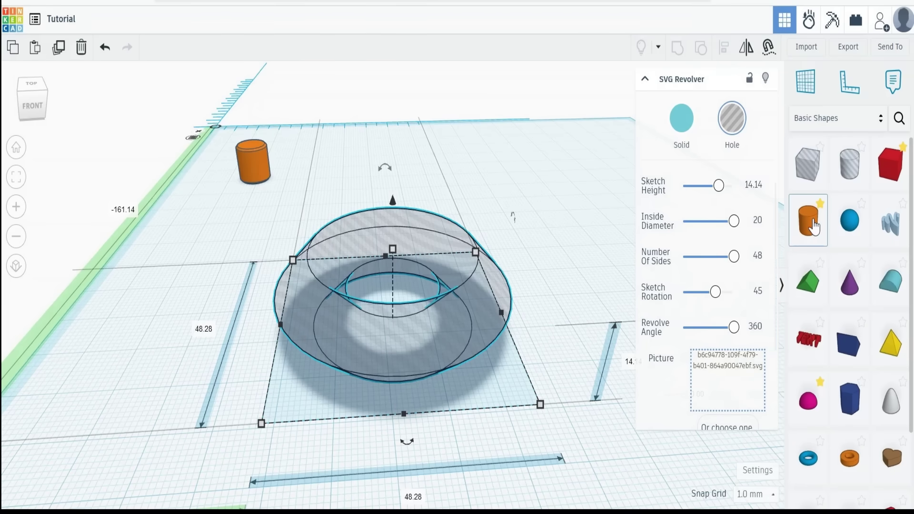
- Add a new 64-sided cylinder sized 50 × 50 mm
left_click_drag(809, 220, 609, 266)
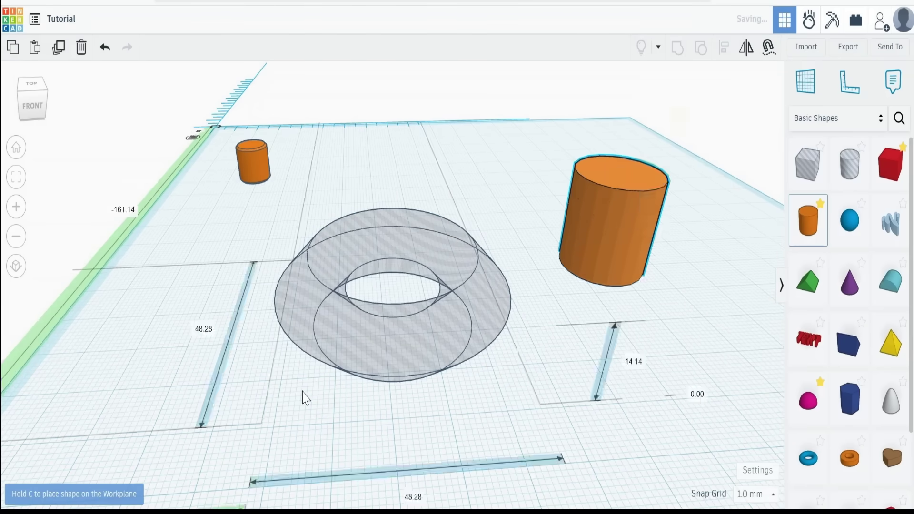
left_click(364, 230)
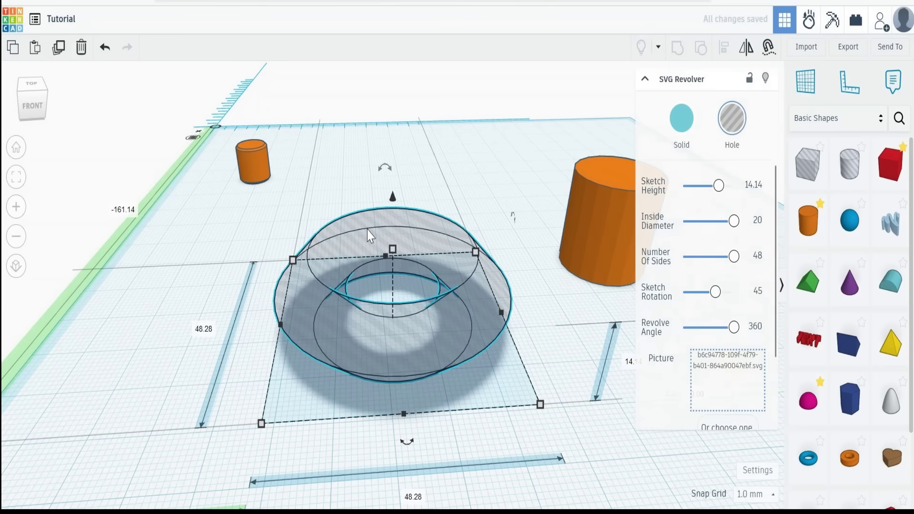
left_click_drag(590, 217, 518, 206)
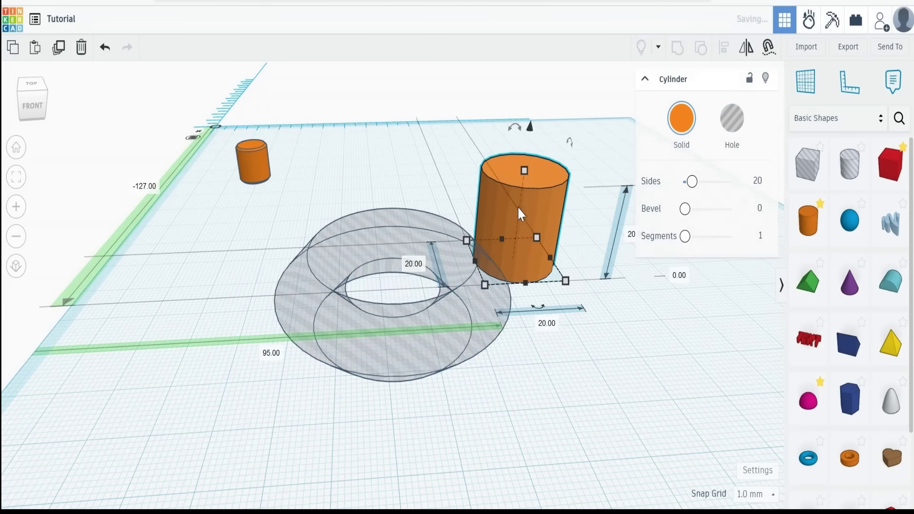
left_click_drag(692, 181, 733, 182)
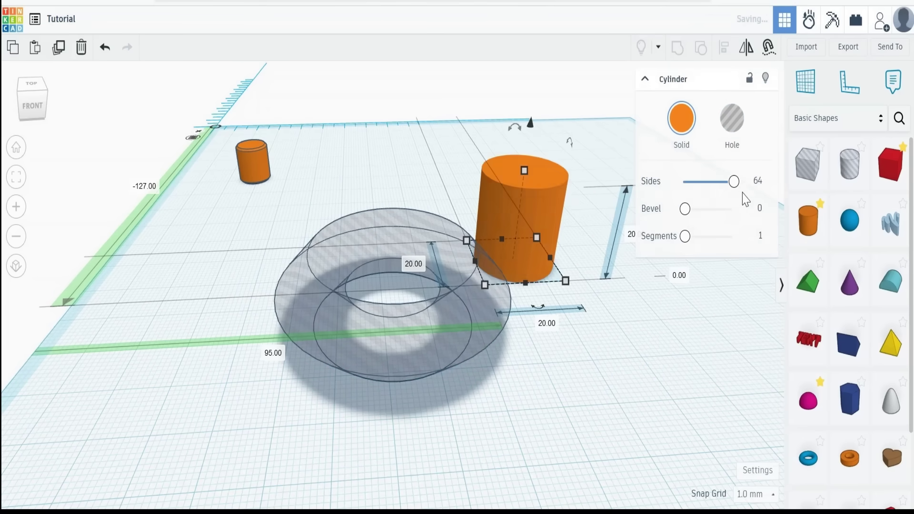
left_click(549, 325)
type("5")
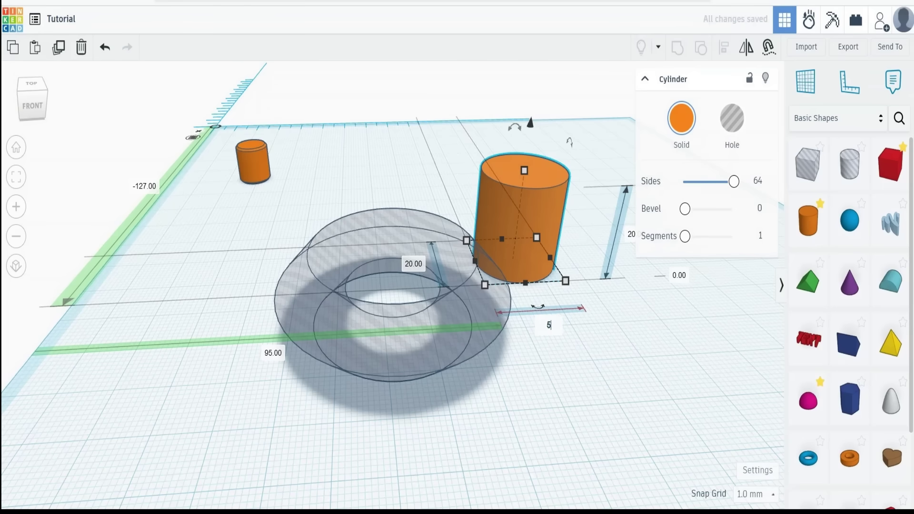
left_click(405, 265)
type("5")
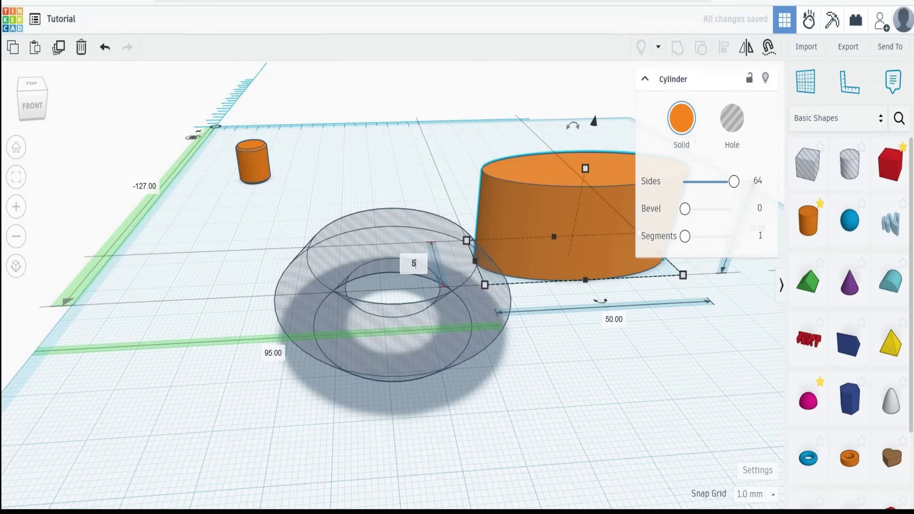
key("Return")
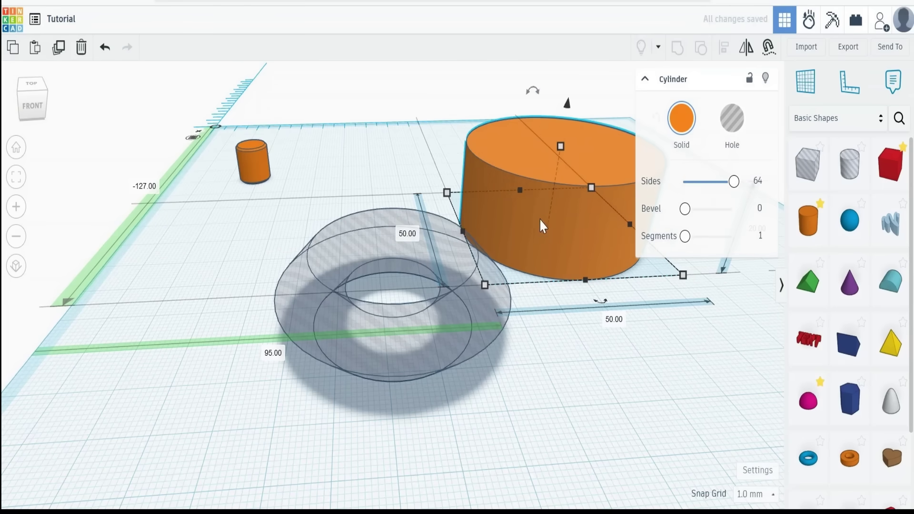
- Move the cylinder over the ring hole and set its height to 7.07 mm
left_click_drag(540, 220, 362, 285)
left_click(447, 379)
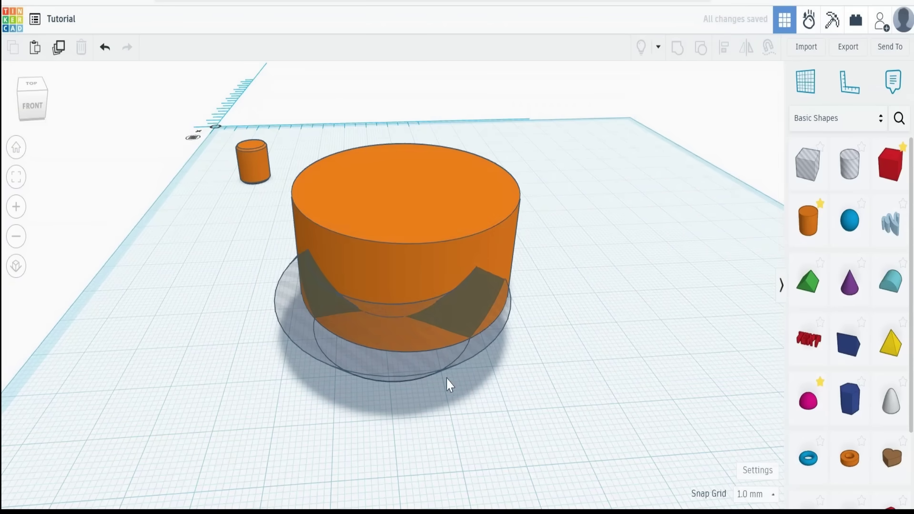
left_click(411, 374)
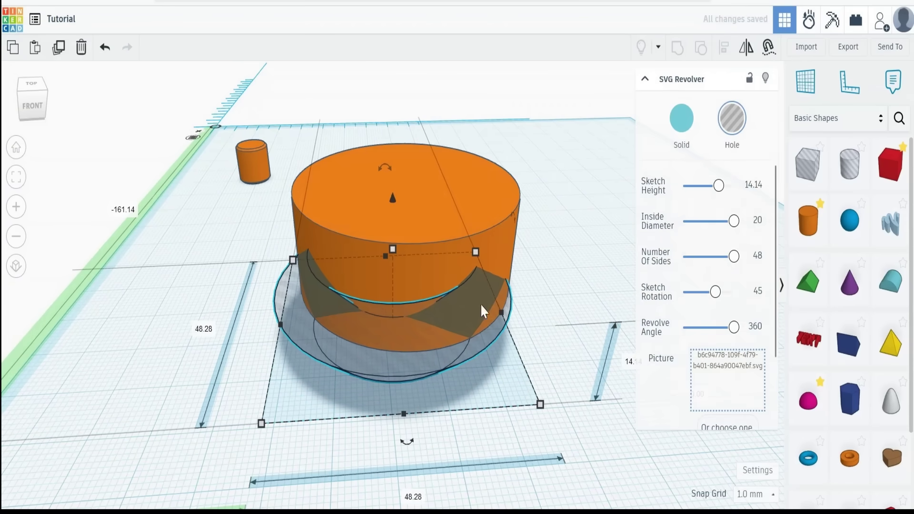
left_click(455, 196)
left_click(625, 292)
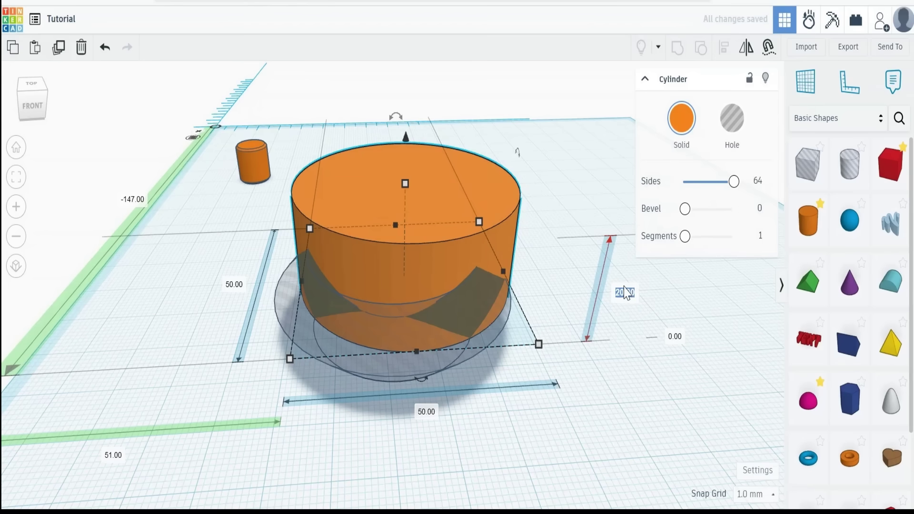
type("7")
key("Return")
type(".07")
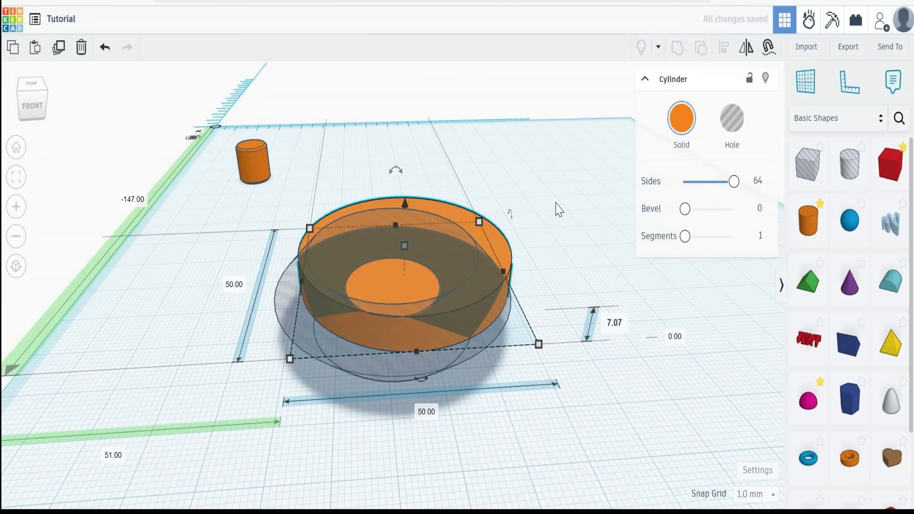
key("Return")
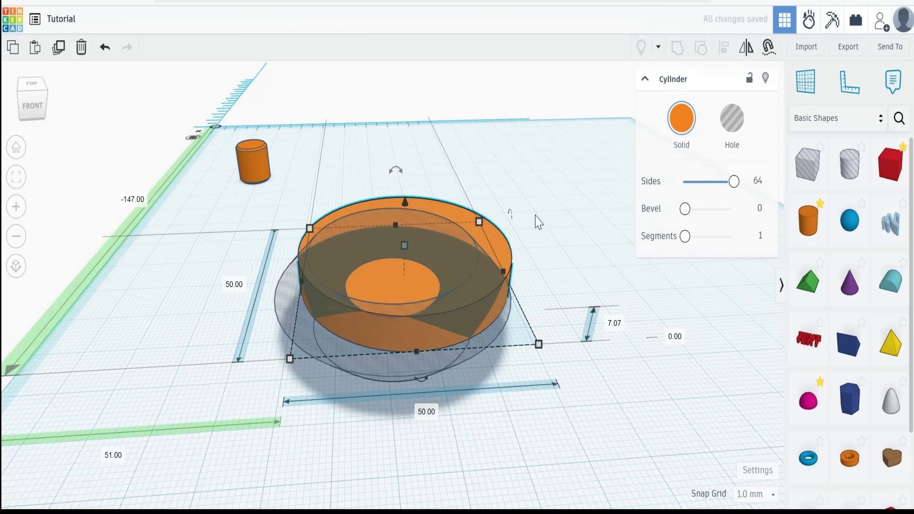
left_click(318, 213)
- Select the cylinder and ring hole together and centre them on both axes
left_click(485, 223)
left_click(552, 252)
left_click(404, 371)
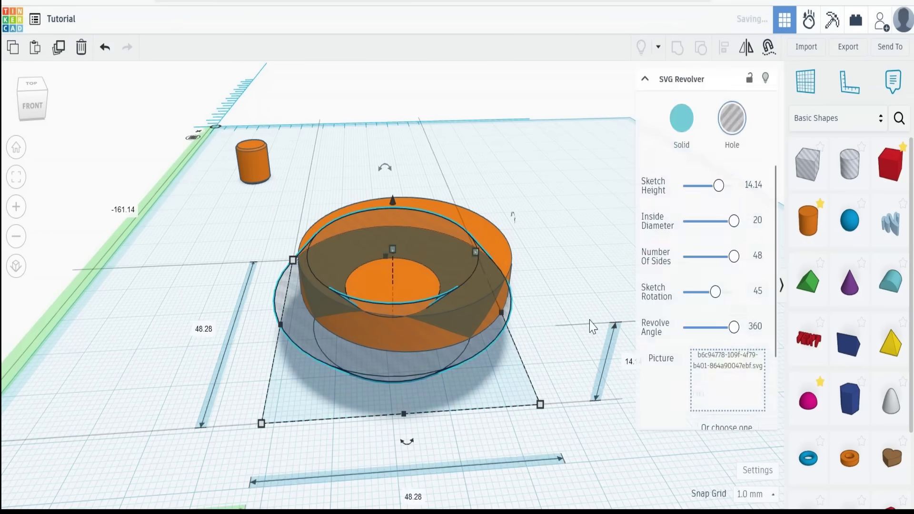
left_click(591, 321)
left_click_drag(386, 304, 400, 315)
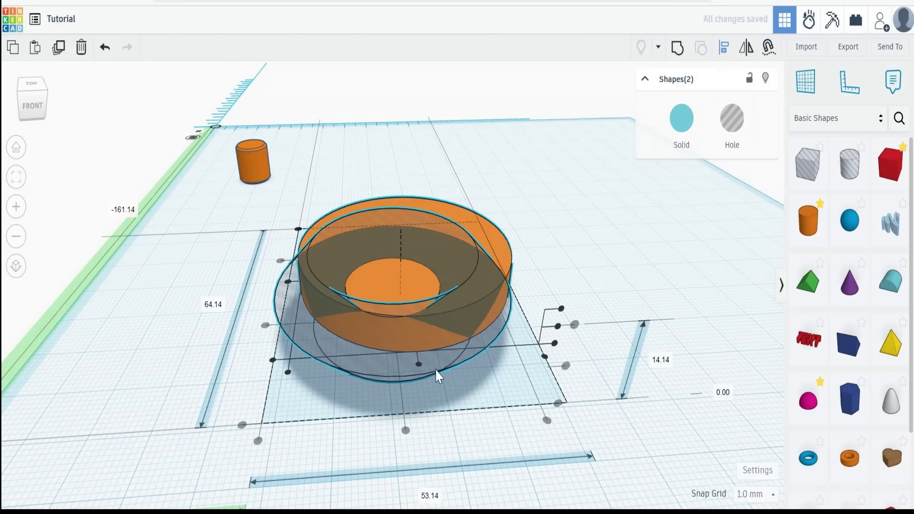
left_click(419, 365)
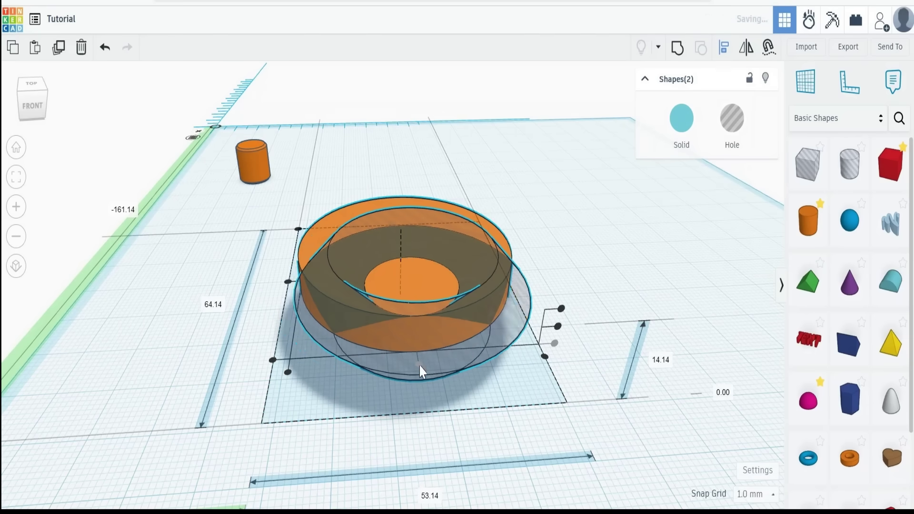
left_click(288, 281)
- Group the cylinder and hole into one orange dish
left_click(527, 215)
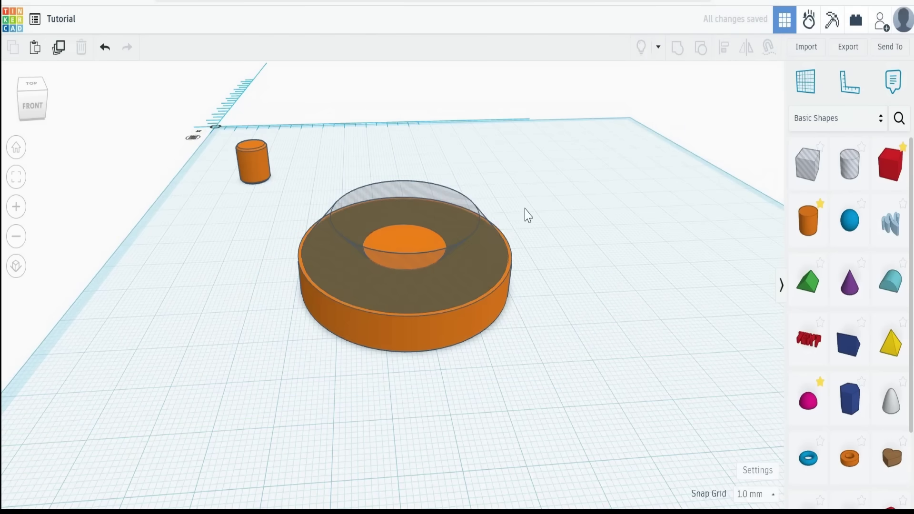
left_click_drag(443, 277, 433, 288)
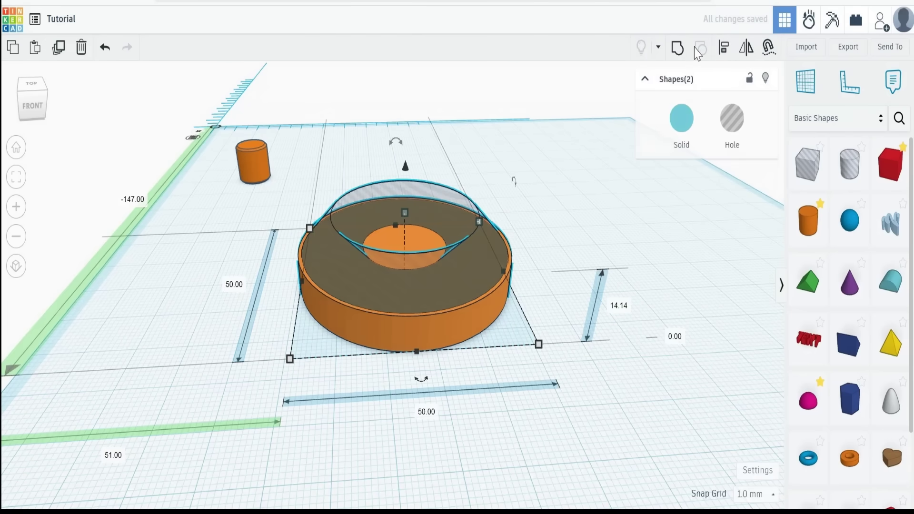
left_click(677, 48)
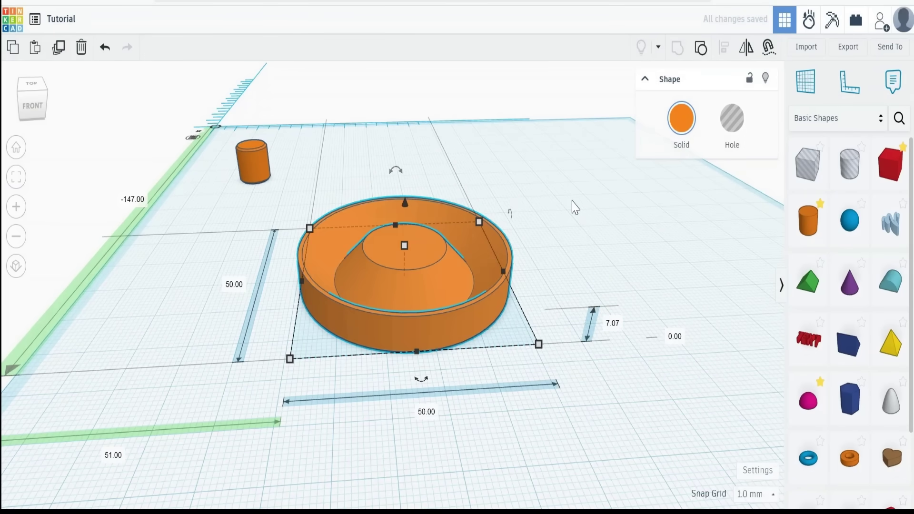
right_click_drag(575, 207, 561, 242)
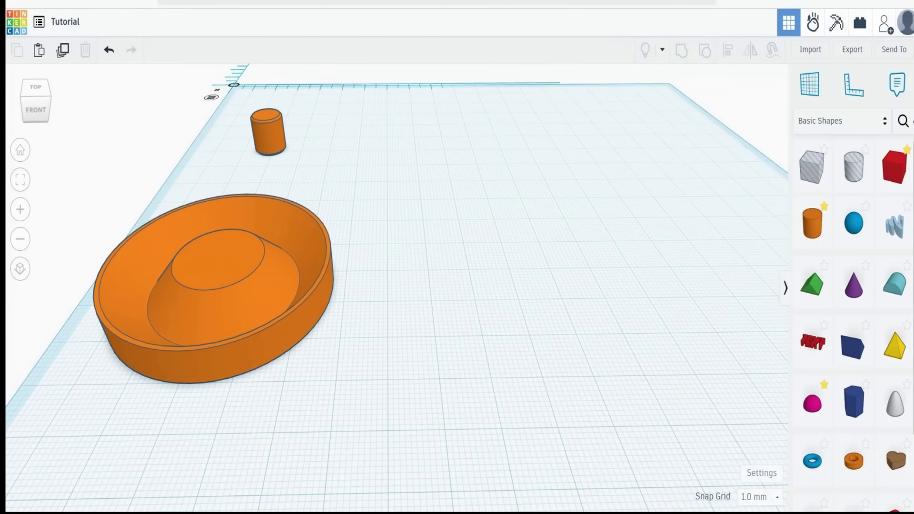
- Search the library for 'sna' and place the Snap and Socket connector
left_click(902, 123)
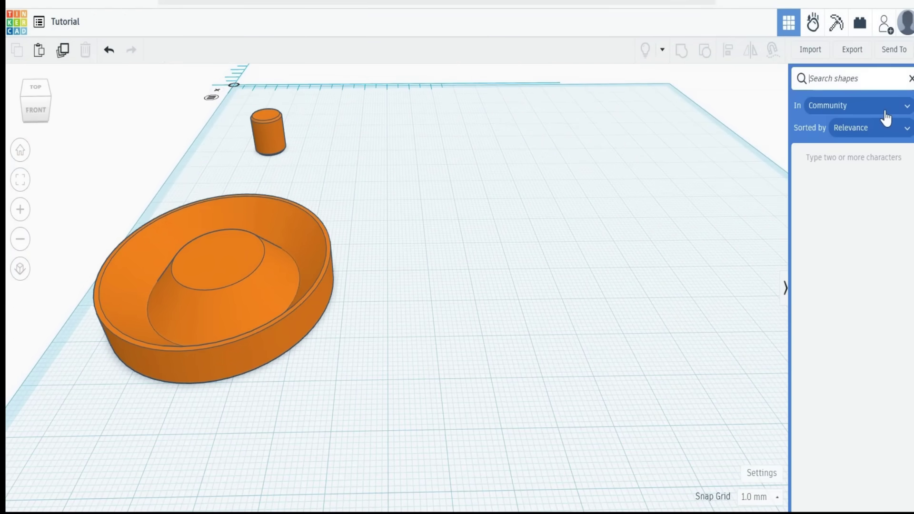
type("snap")
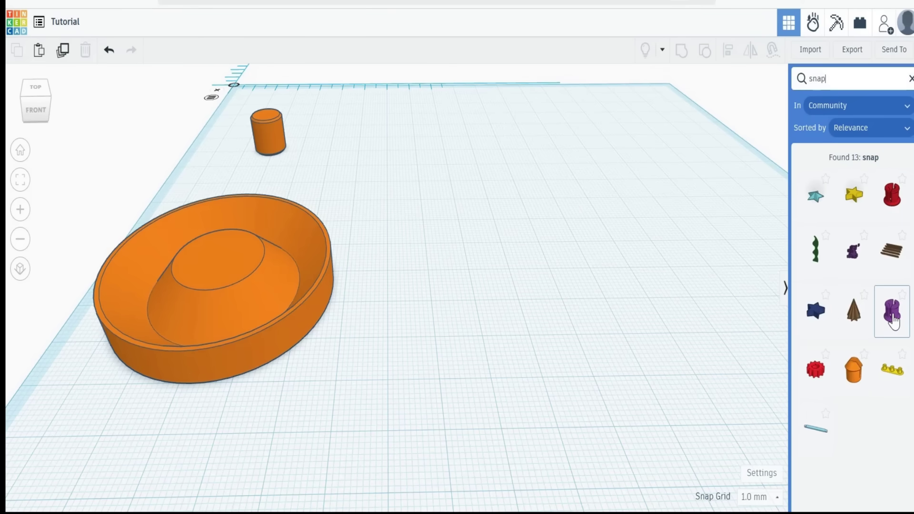
left_click(893, 201)
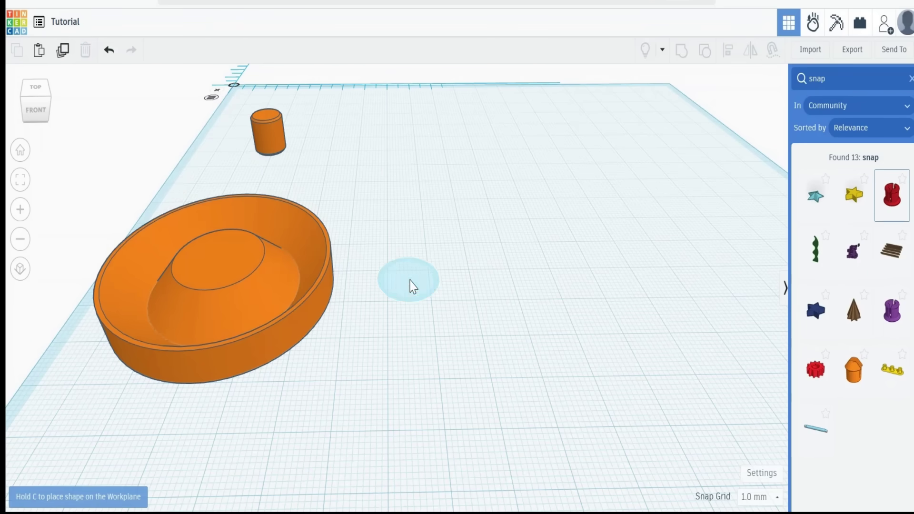
left_click(408, 285)
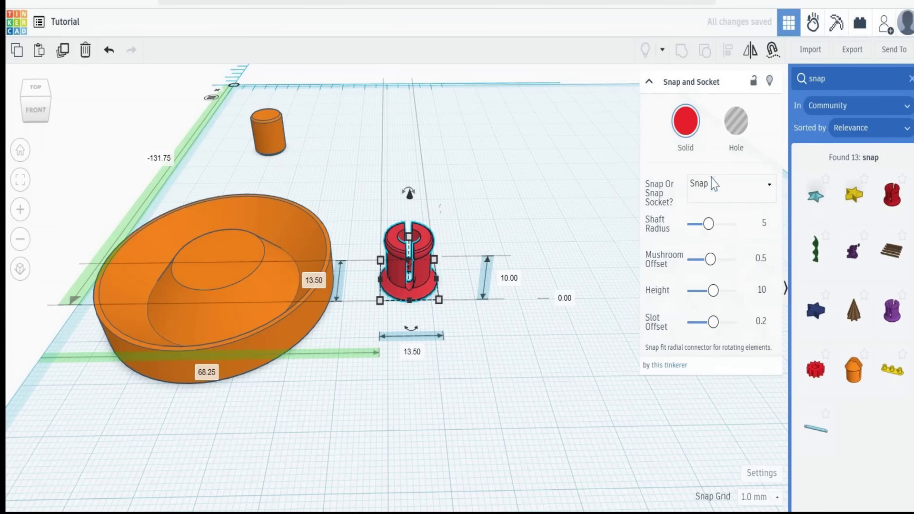
- Keep the red connector as Snap and raise its Shaft Radius from 5 to 8
left_click(772, 190)
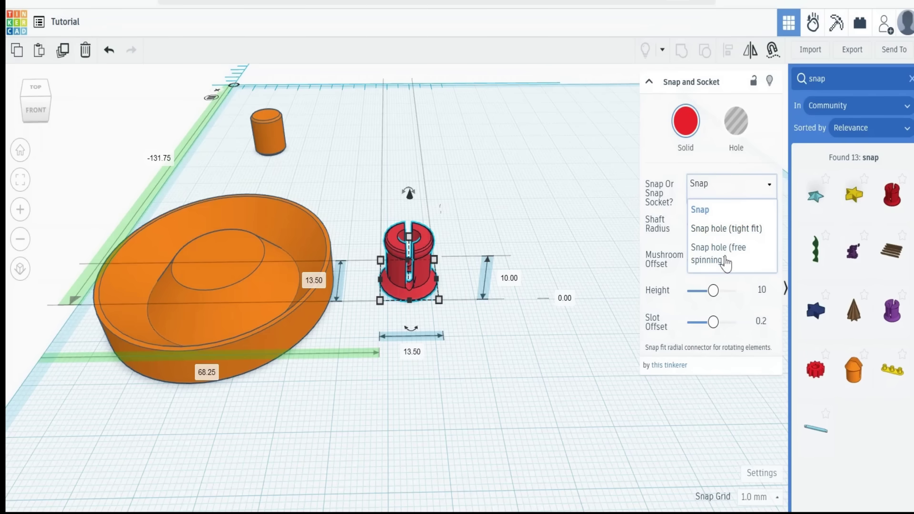
left_click(445, 271)
left_click(420, 263)
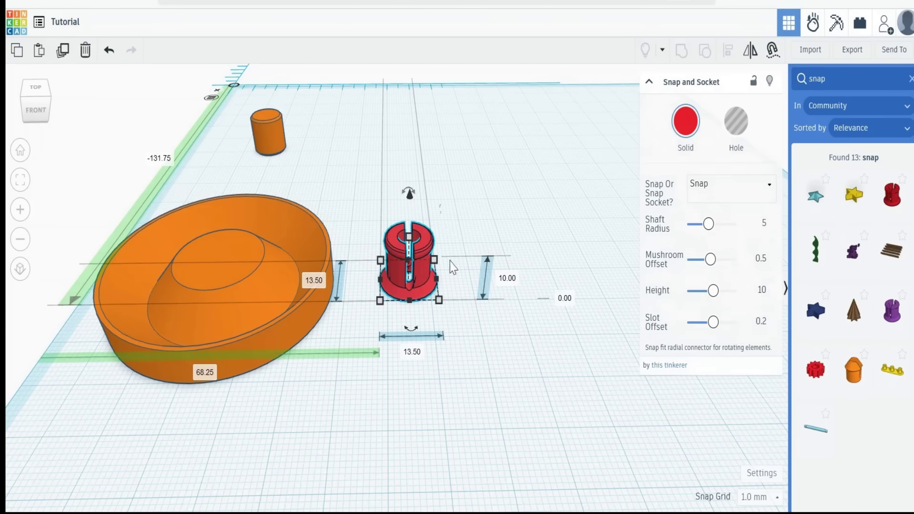
left_click(766, 223)
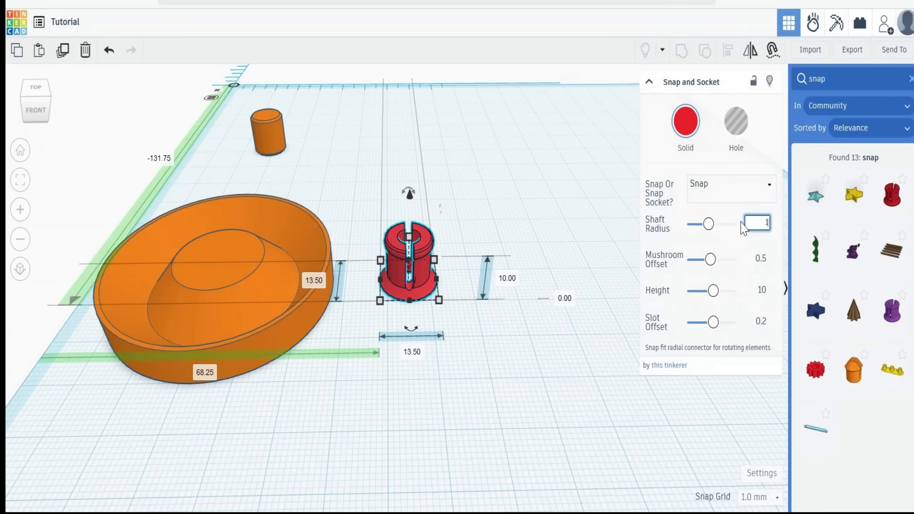
left_click(567, 170)
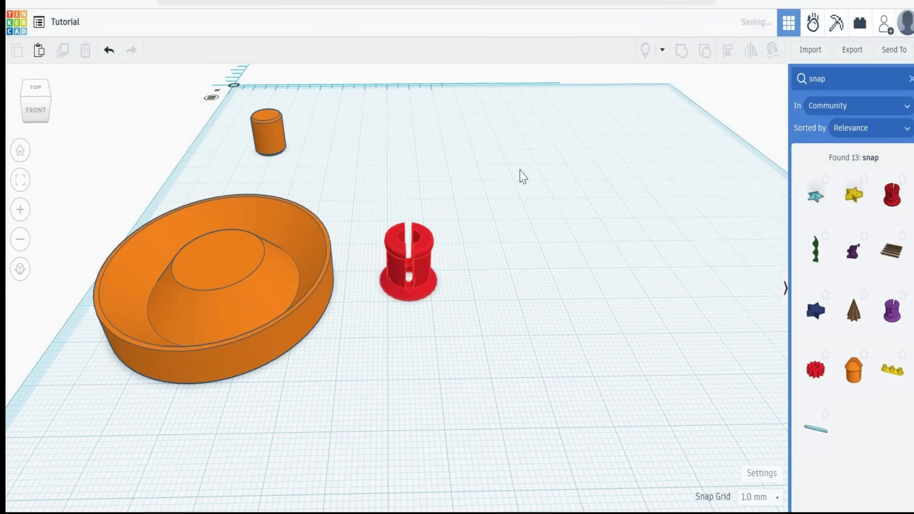
mouse_move(524, 215)
right_mouse_down()
mouse_move(526, 255)
mouse_move(522, 194)
mouse_move(531, 211)
right_mouse_up()
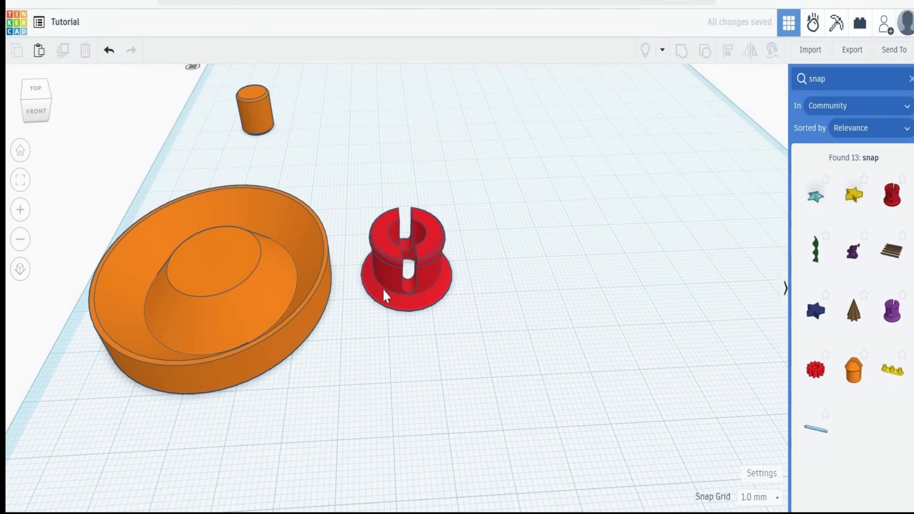
- Raise the red snap connector 7 mm above the workplane
left_click(319, 312)
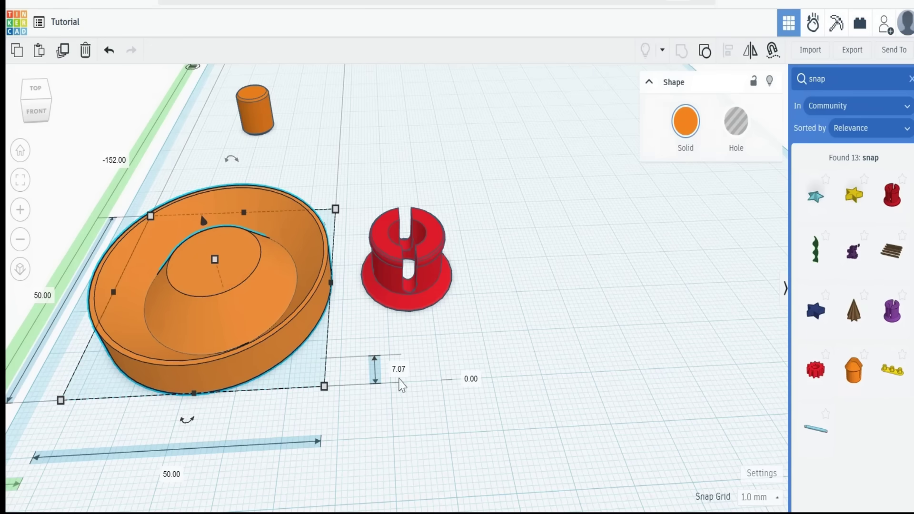
left_click(437, 277)
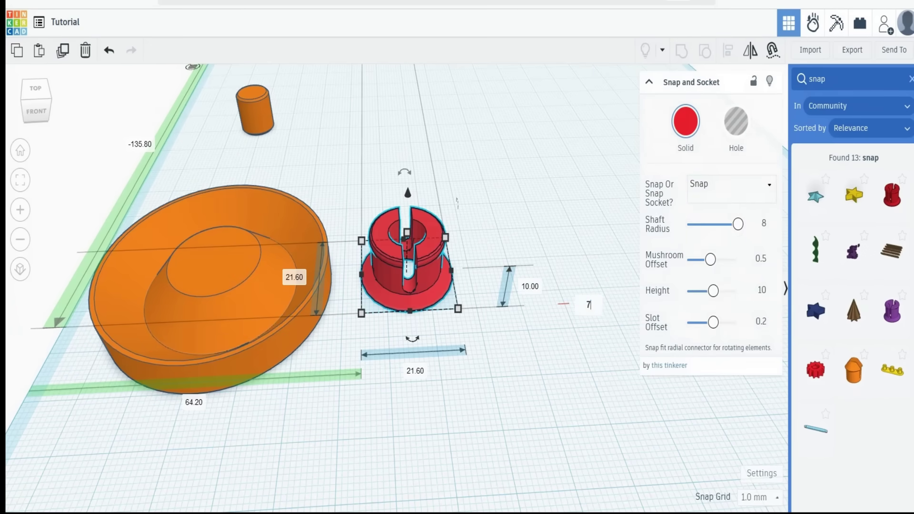
key("ctrl+Up")
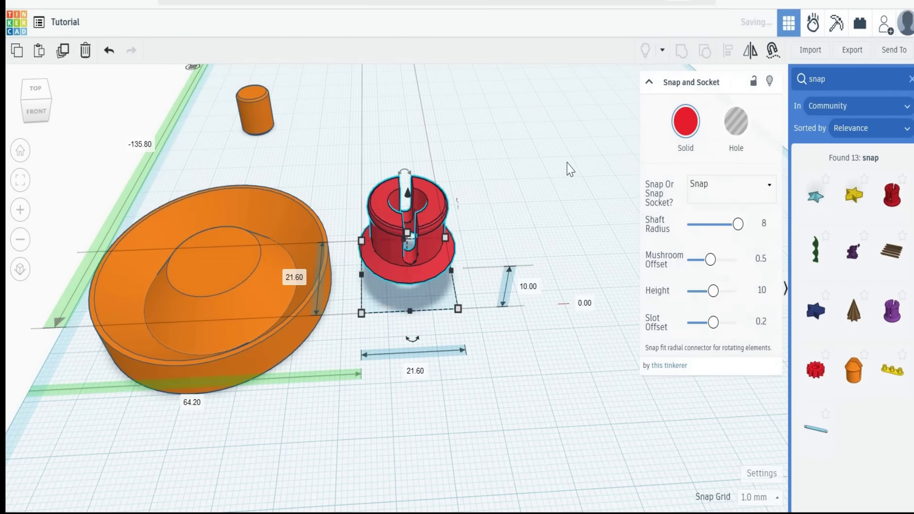
left_click(343, 196)
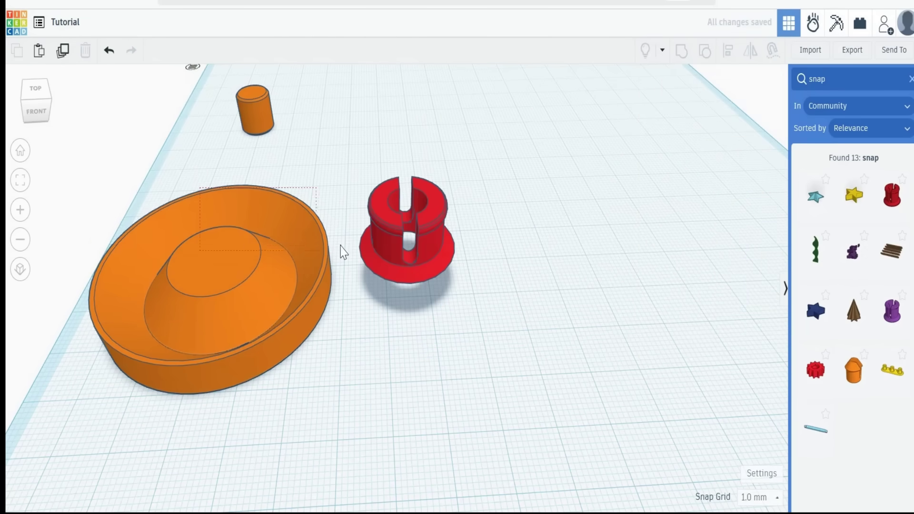
- Align the snap connector to the centre of the orange bowl on both axes
left_click_drag(450, 272, 450, 274)
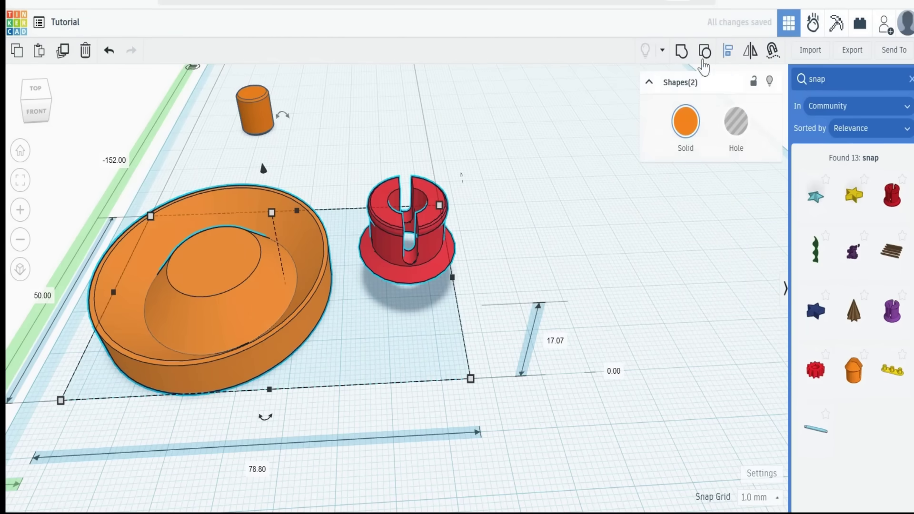
left_click(728, 50)
left_click(190, 409)
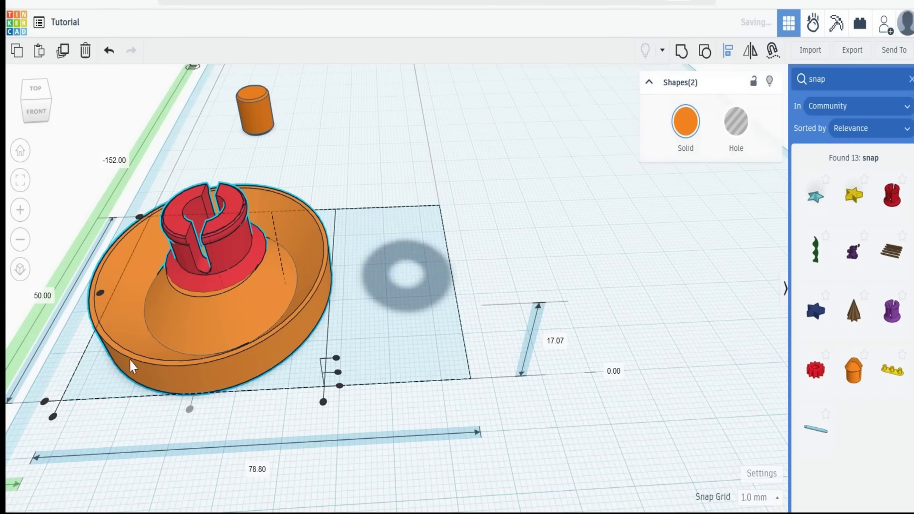
left_click(100, 293)
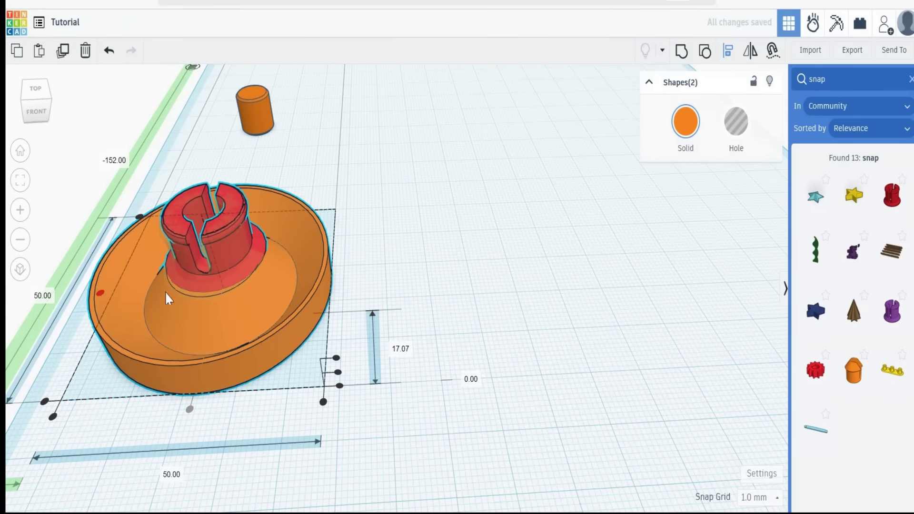
left_click(431, 230)
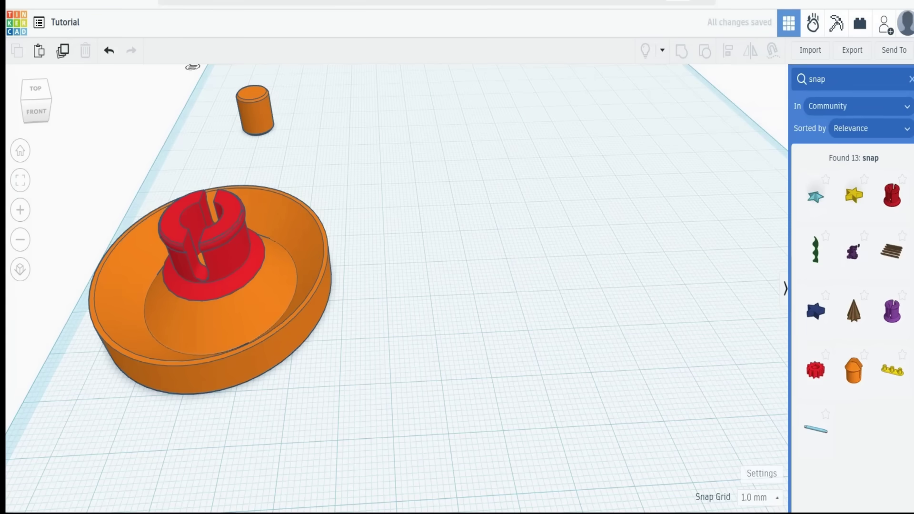
- Add a 64-sided hole cylinder sized 10 × 10 mm beside the left disc
left_click(908, 79)
left_click(910, 79)
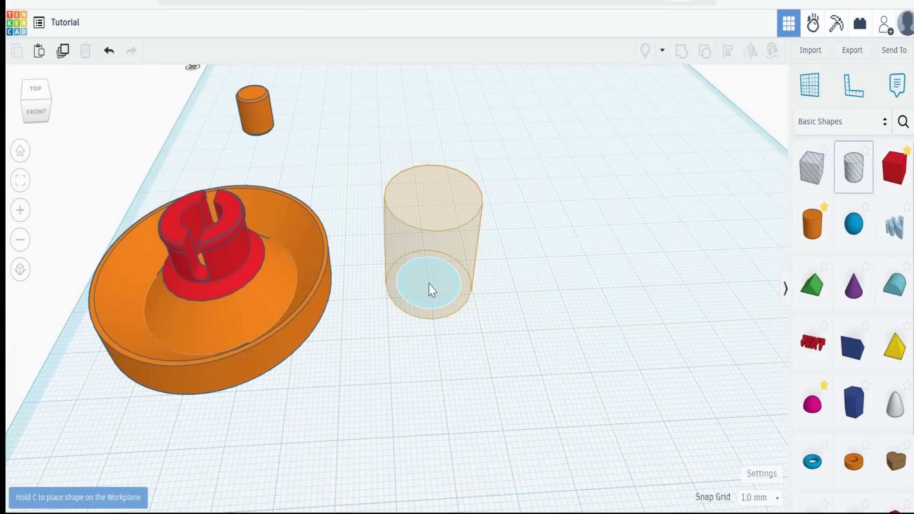
left_click(430, 288)
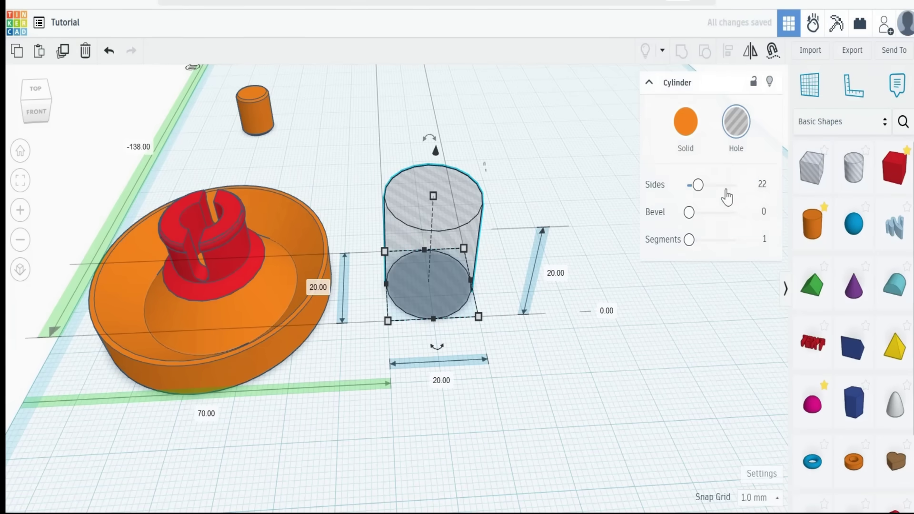
left_click_drag(727, 196, 742, 186)
left_click(440, 381)
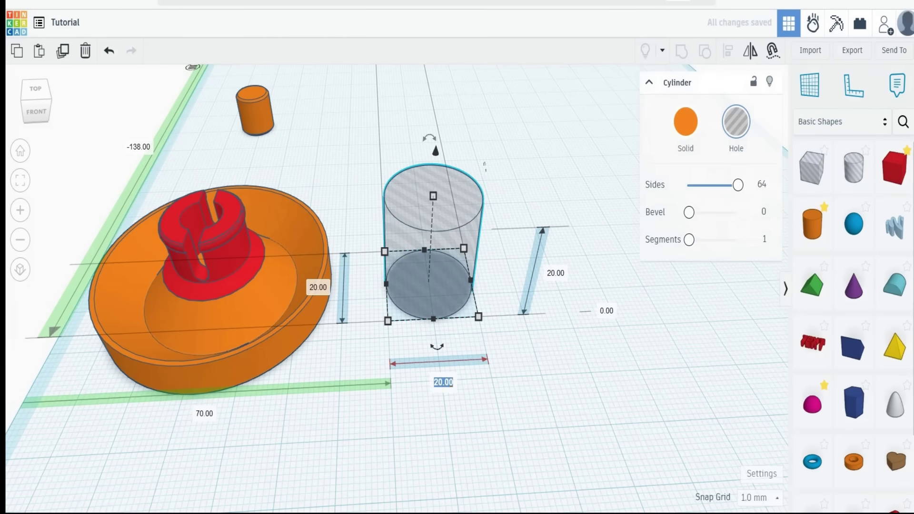
left_click(318, 287)
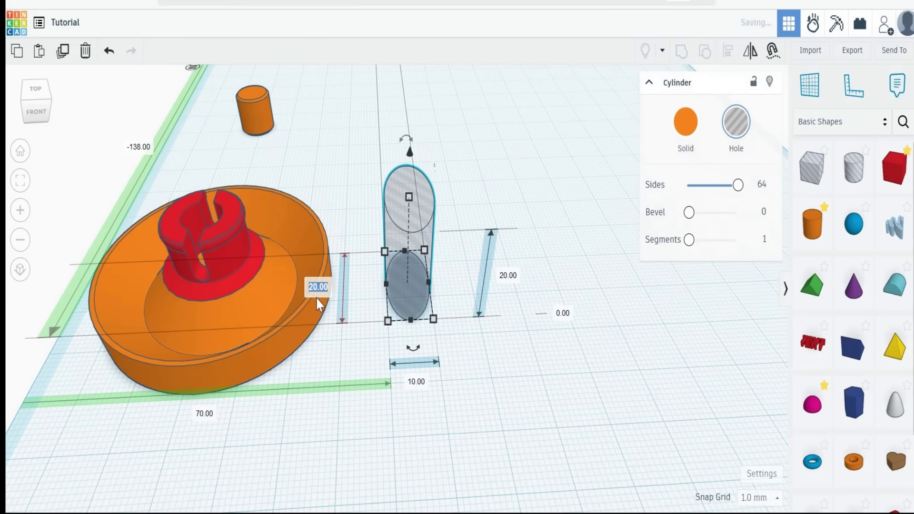
key("Return")
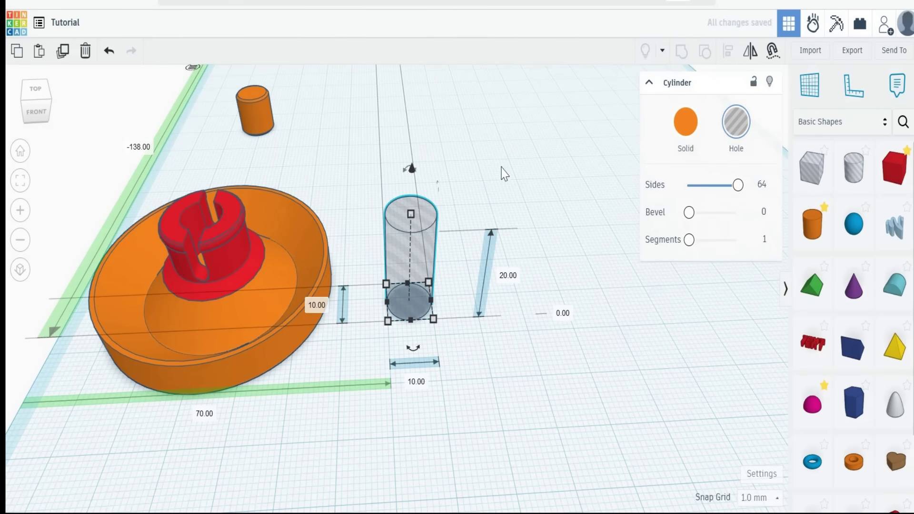
left_click(343, 184)
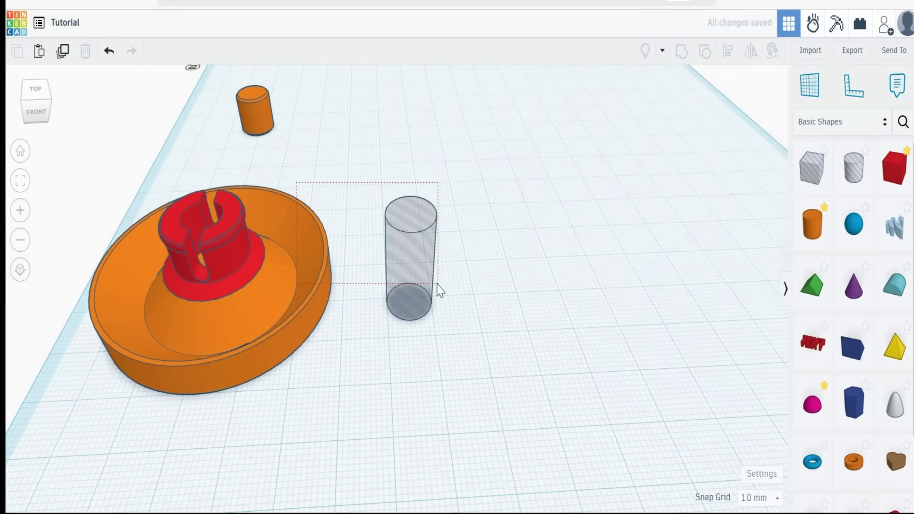
- Centre the hole cylinder inside the red snap on the left orange disc
left_click_drag(438, 287, 440, 290)
left_click(729, 57)
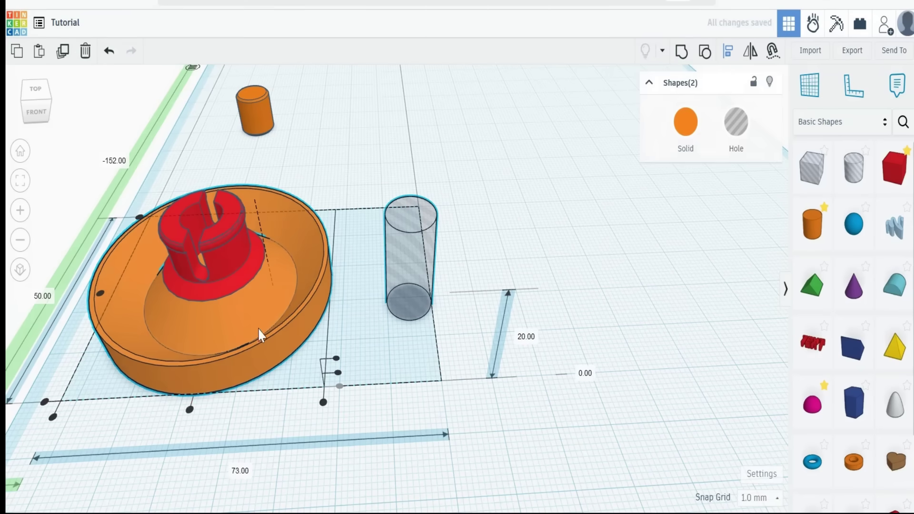
left_click(189, 409)
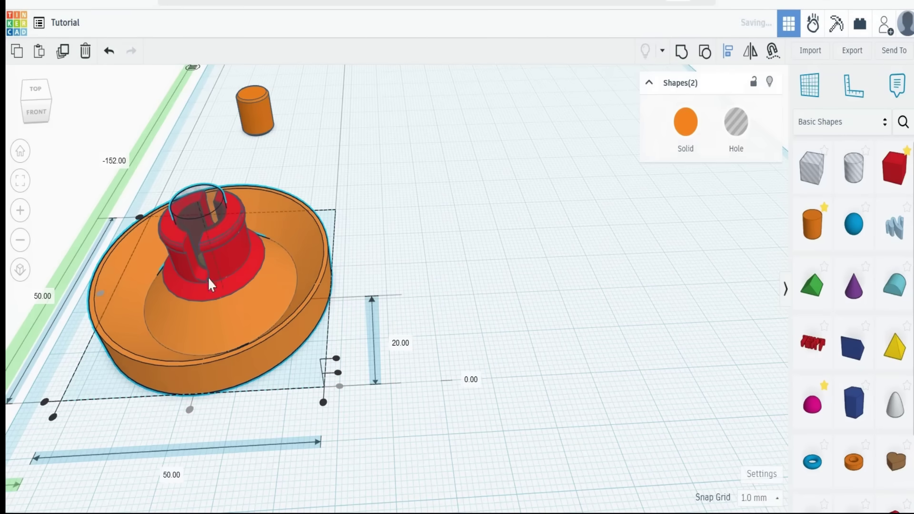
left_click(339, 215)
right_click_drag(339, 216, 480, 246)
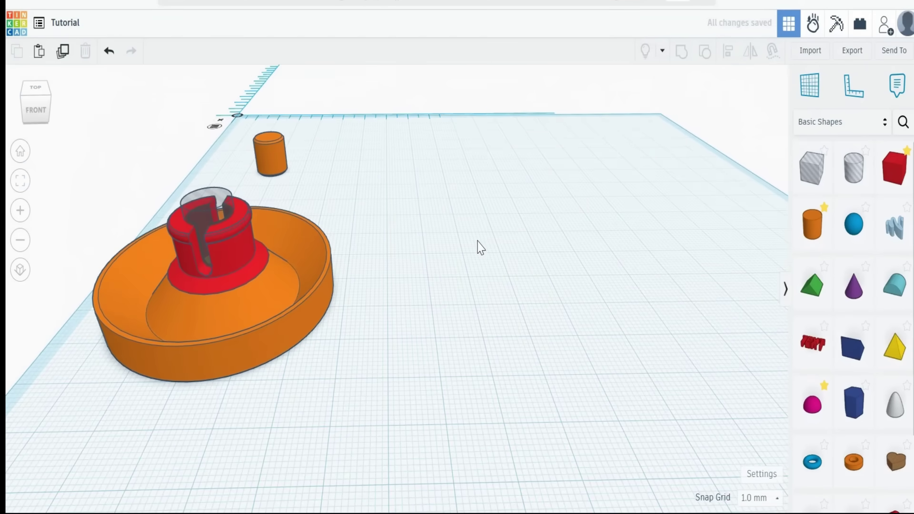
left_click(234, 251)
- Duplicate the red snap and orange disc and move the copies to the right
left_click(62, 51)
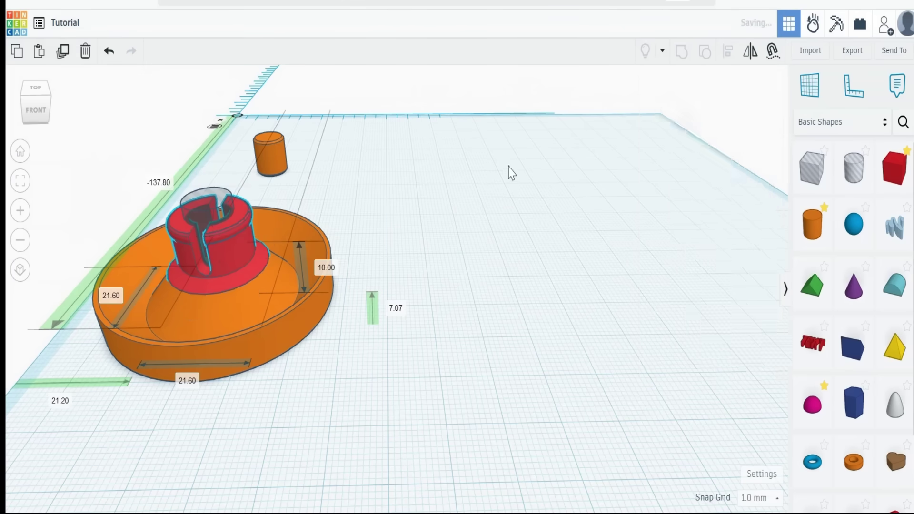
left_click_drag(241, 267, 609, 247)
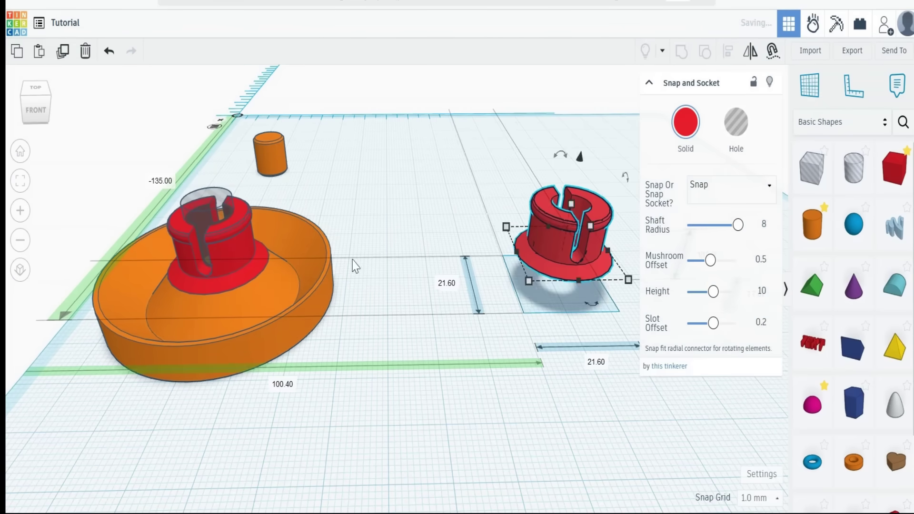
left_click(351, 261)
left_click(244, 269)
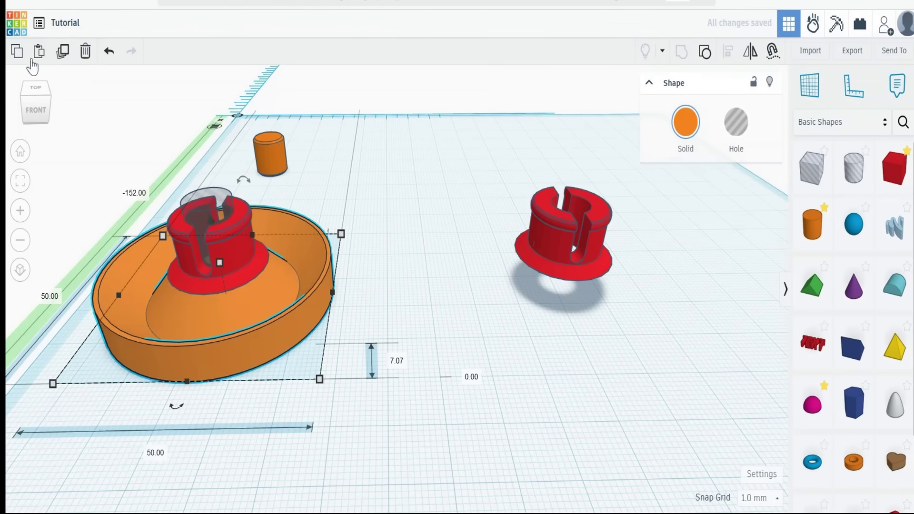
left_click(62, 52)
left_click_drag(302, 292, 638, 279)
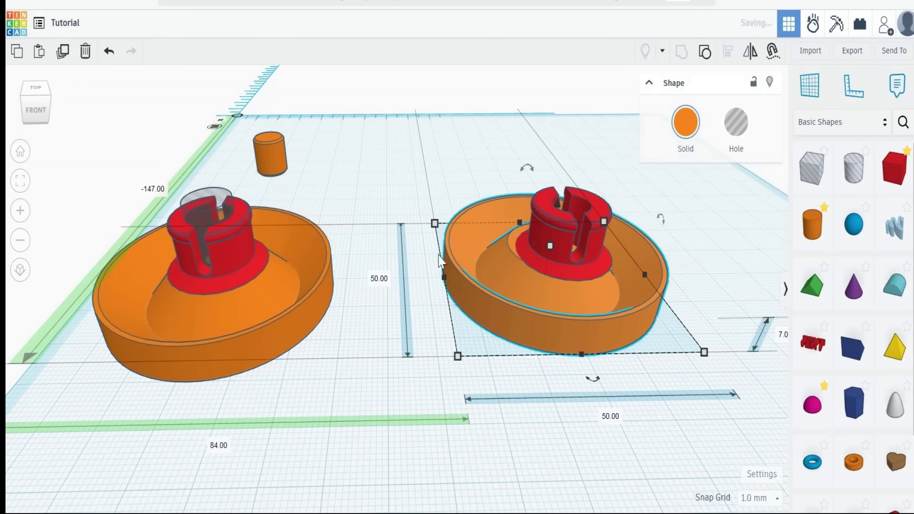
left_click(153, 187)
- Group the left disc, snap and hole into one 17.07 mm-tall solid
right_click_drag(143, 187, 117, 186)
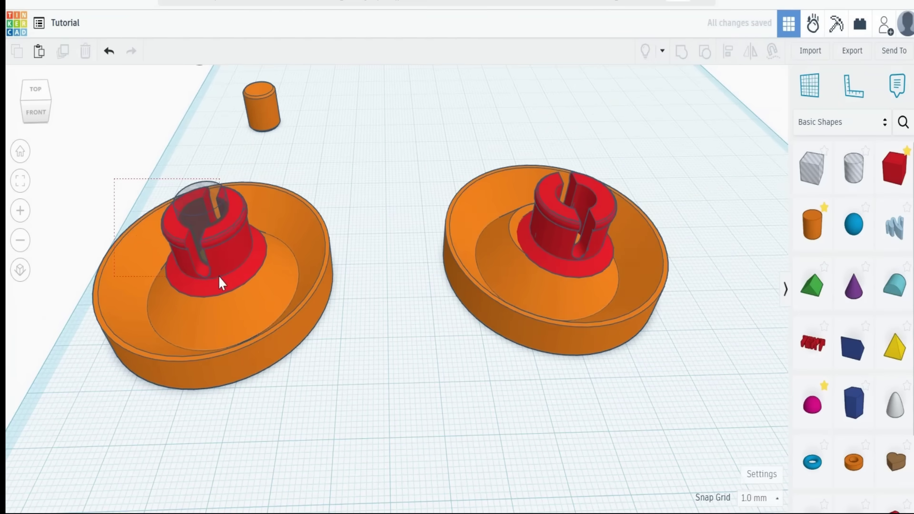
left_click_drag(219, 276, 230, 308)
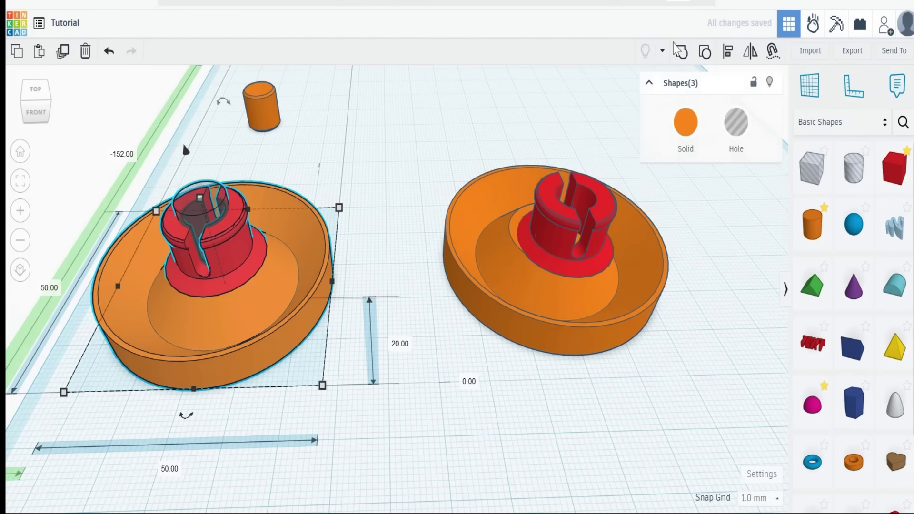
left_click(681, 53)
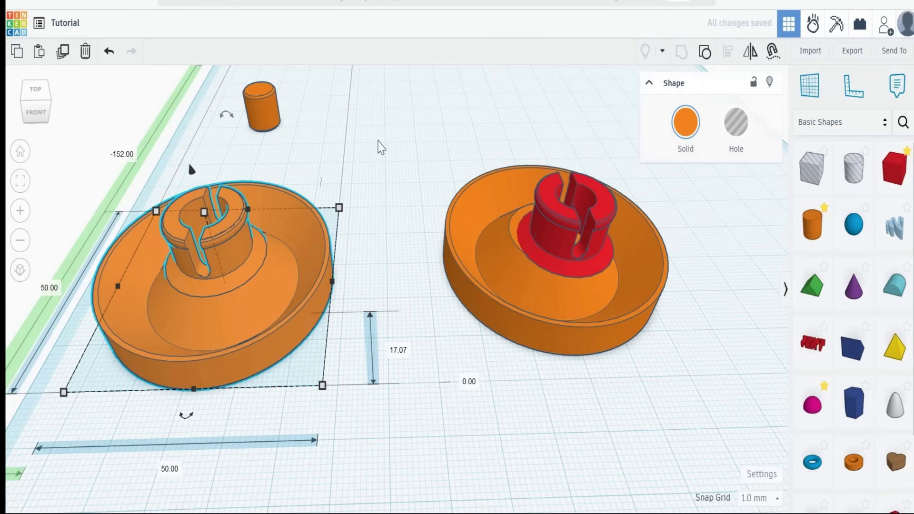
right_click_drag(381, 147, 436, 208)
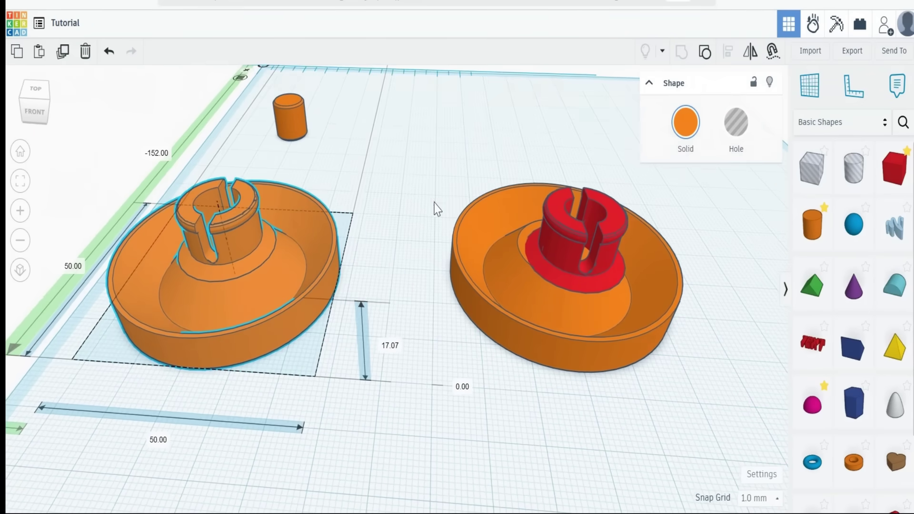
- Make the right snap a free-spinning Snap hole and flip it 180 degrees
left_click(547, 247)
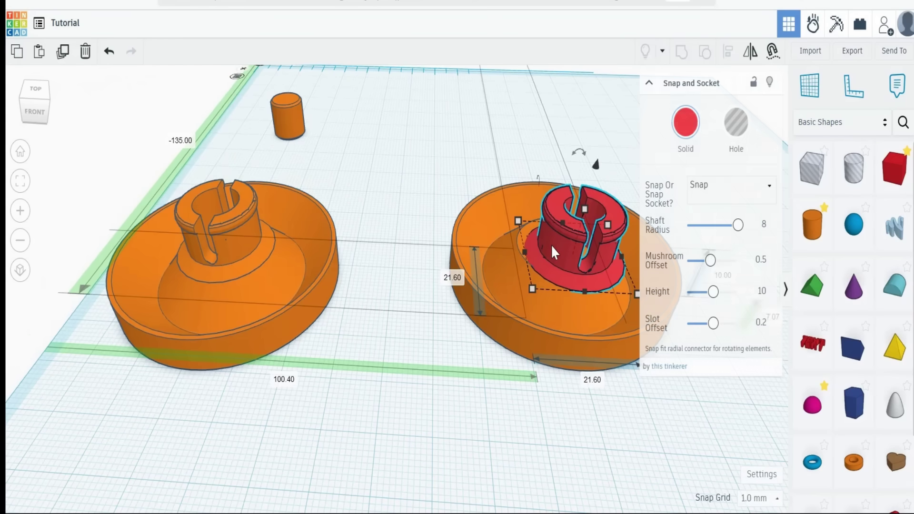
left_click(752, 194)
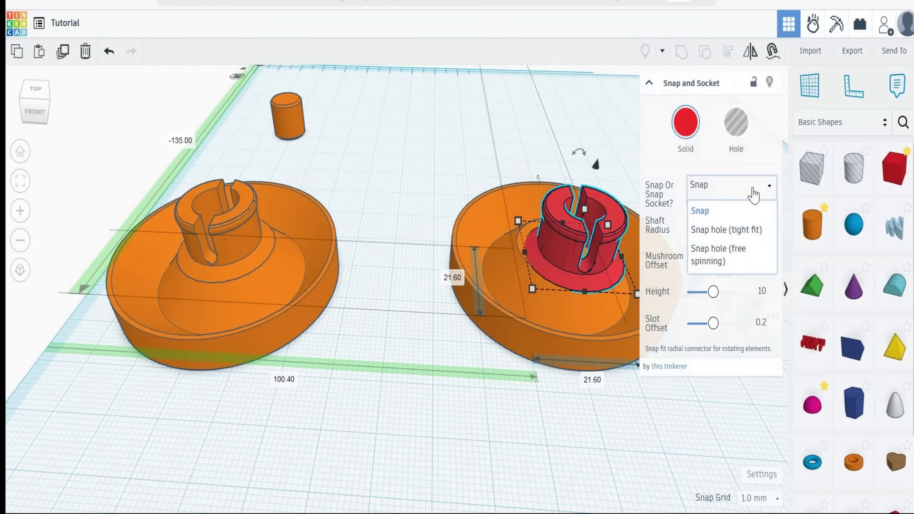
left_click(713, 260)
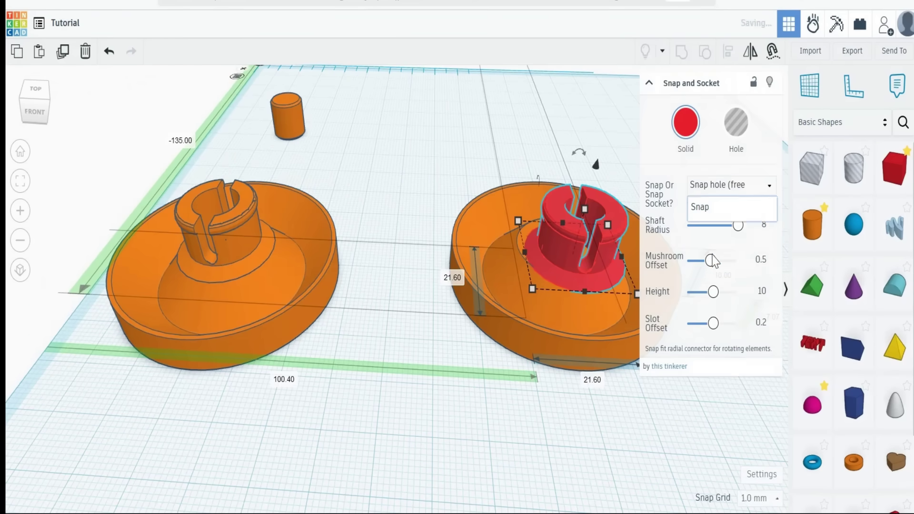
left_click(736, 125)
left_click(567, 107)
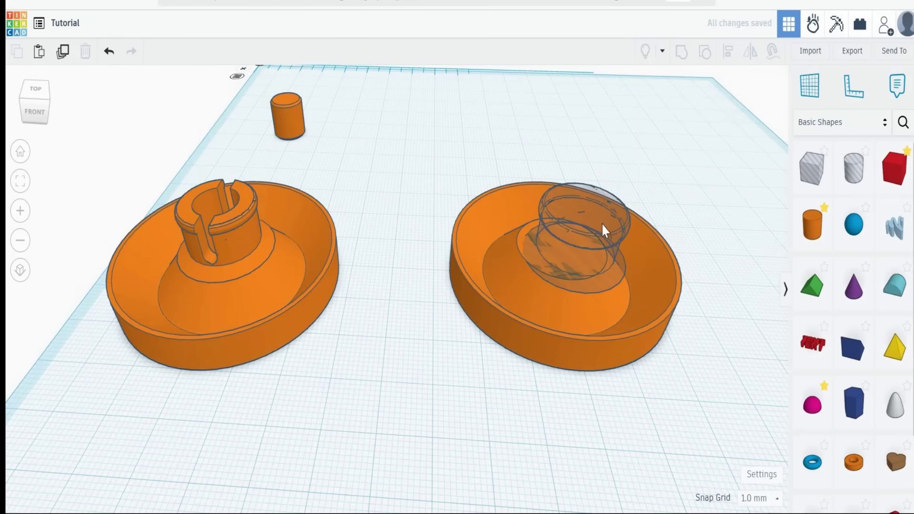
left_click(601, 219)
left_click_drag(577, 153, 559, 254)
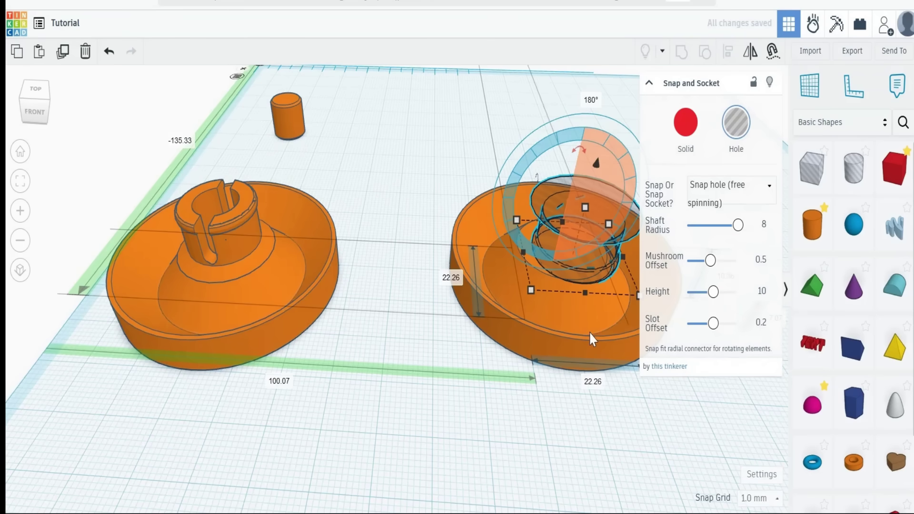
left_click(407, 136)
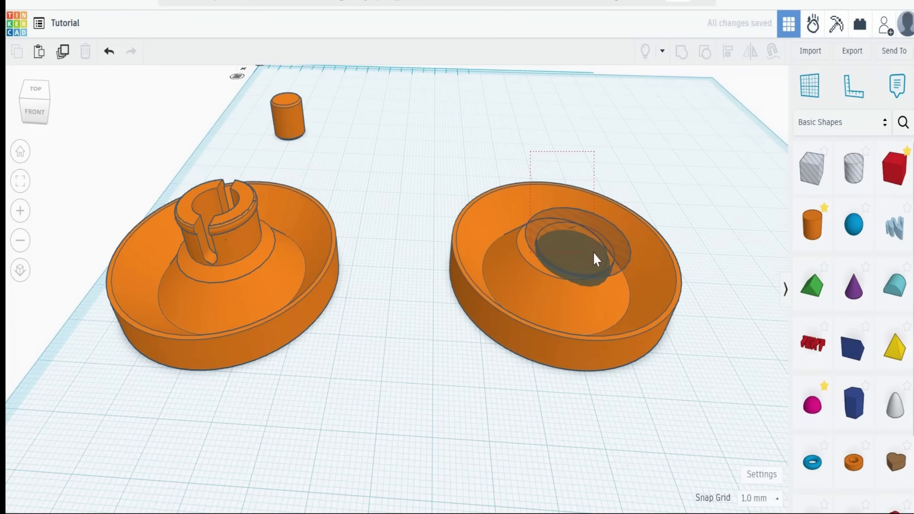
- Centre the socket hole on the right disc and group them into a 7.07 mm piece
left_click_drag(593, 259, 752, 102)
left_click(728, 53)
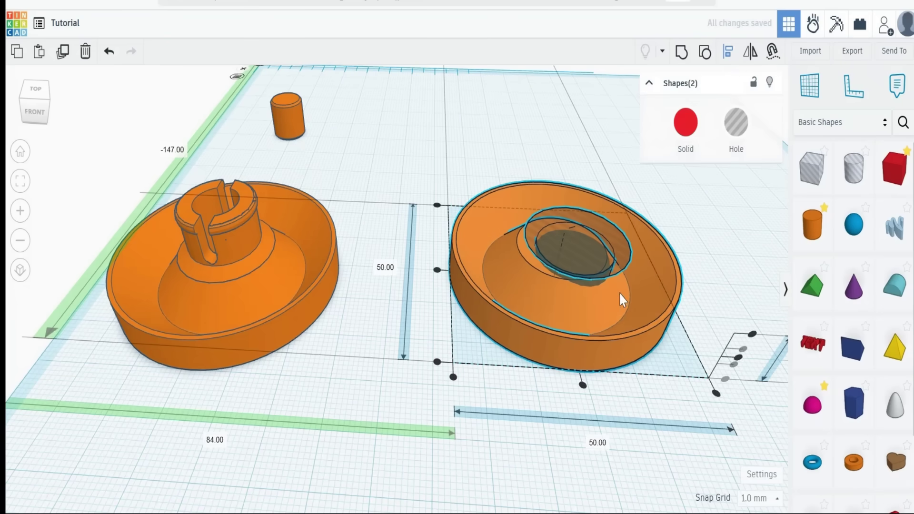
left_click(581, 384)
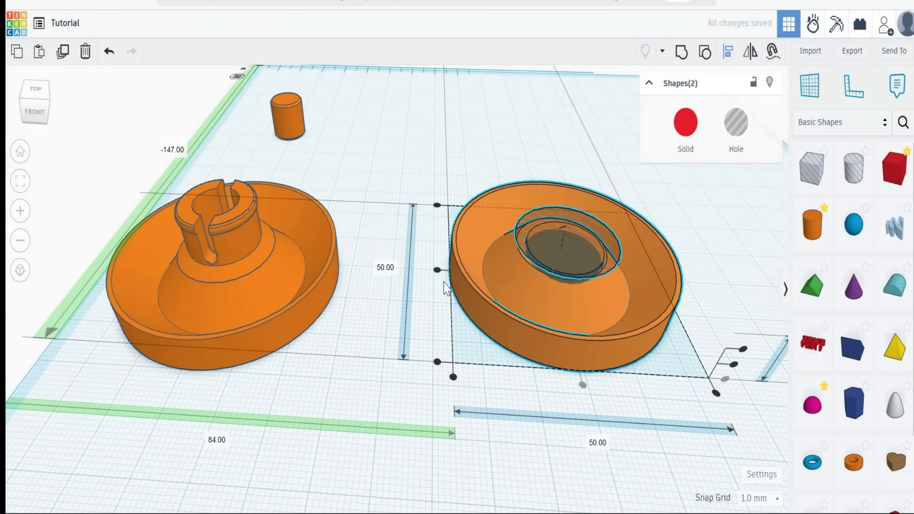
left_click(437, 270)
left_click(484, 159)
left_click_drag(533, 150, 571, 270)
left_click(680, 52)
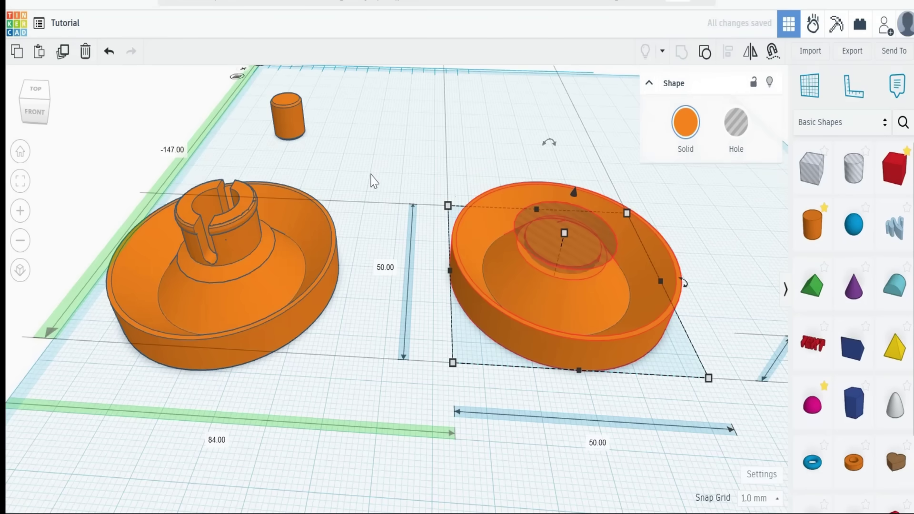
right_click_drag(374, 181, 189, 281)
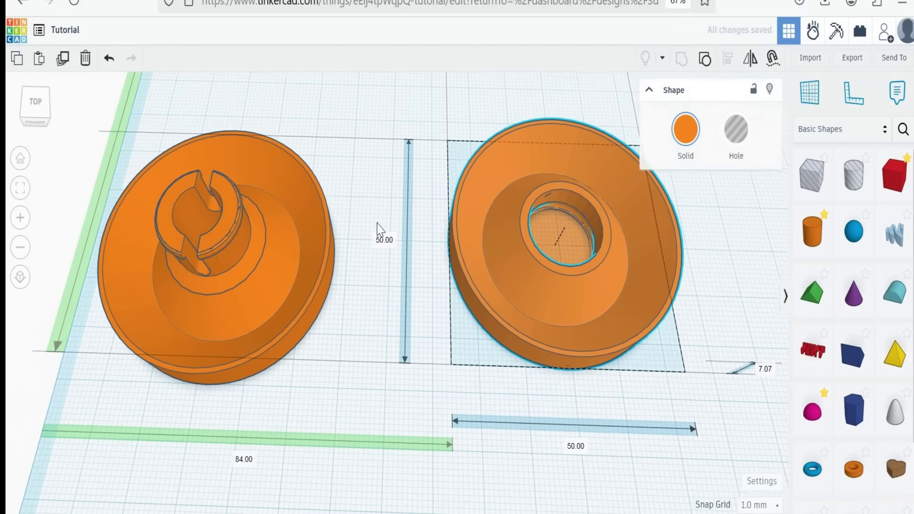